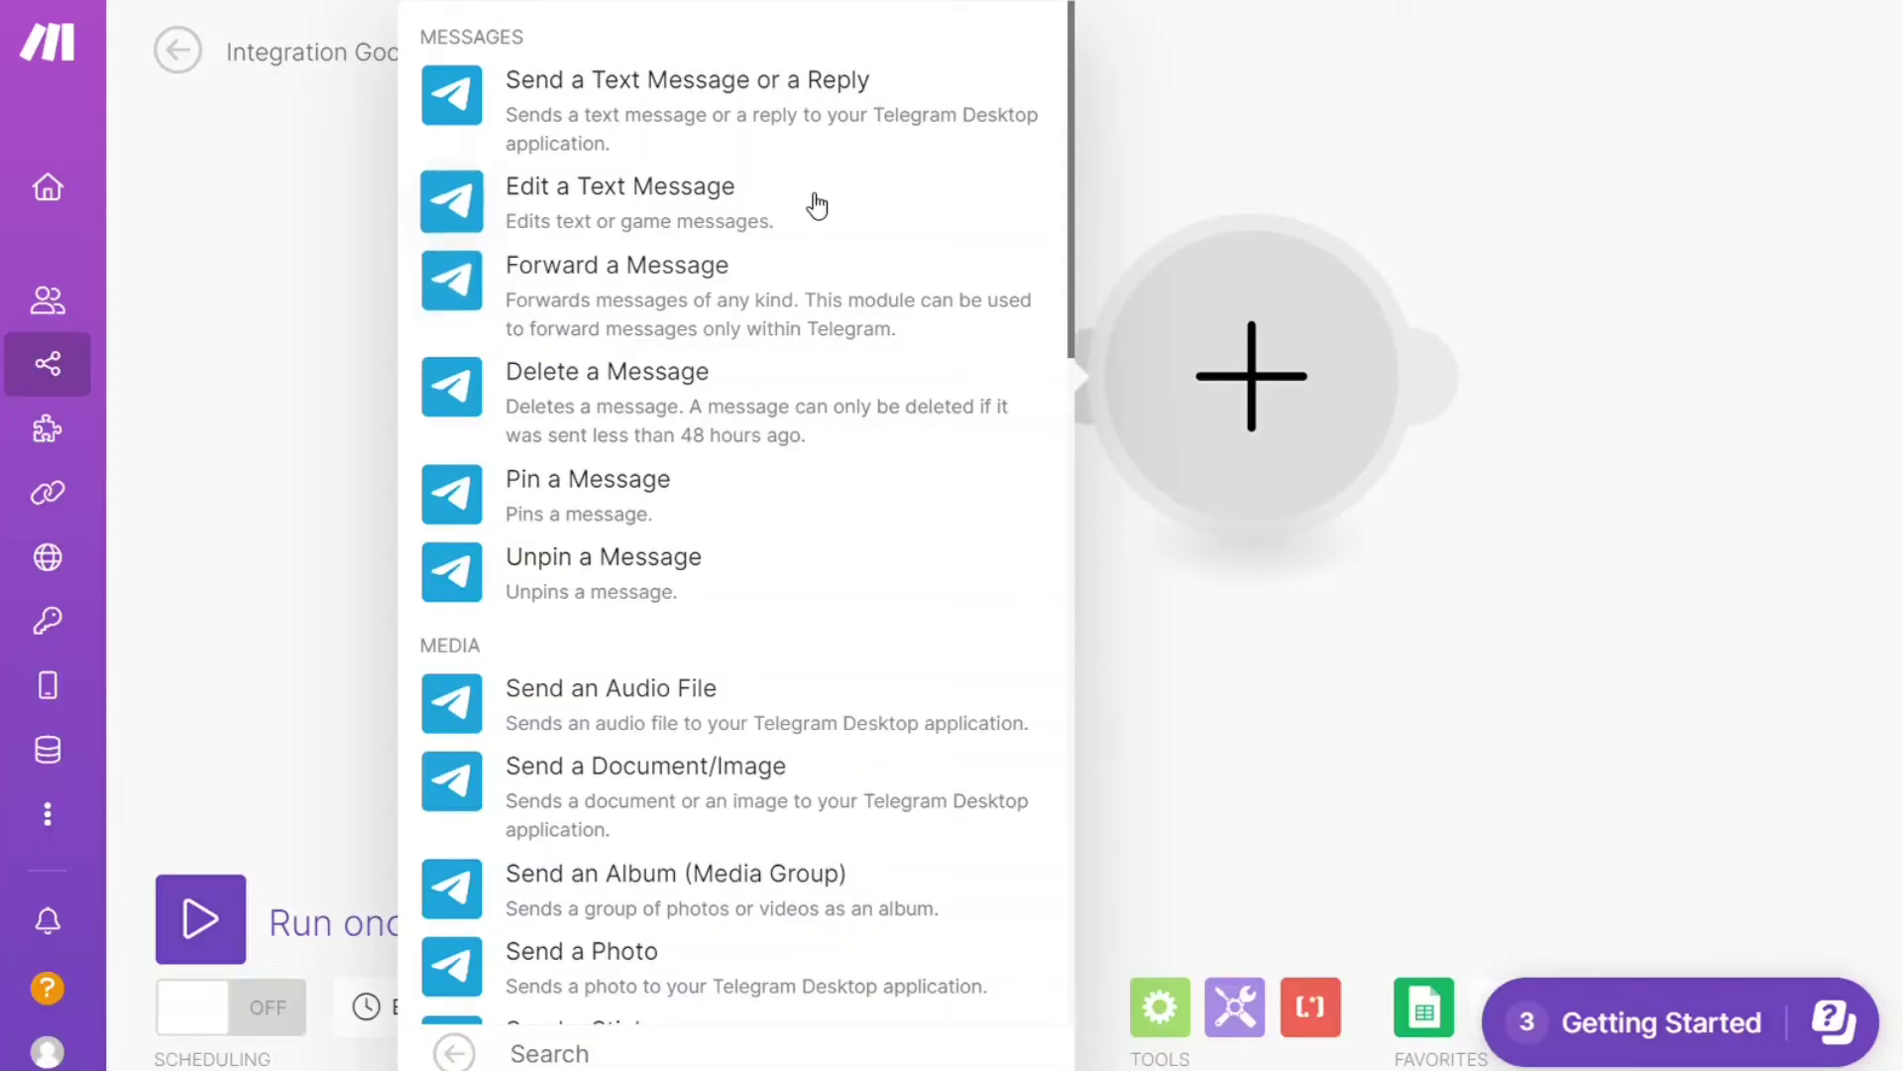
Bring up the 'Make.com Review, Pricing & Features' YouTube video page with its description showing
click(667, 116)
click(1039, 790)
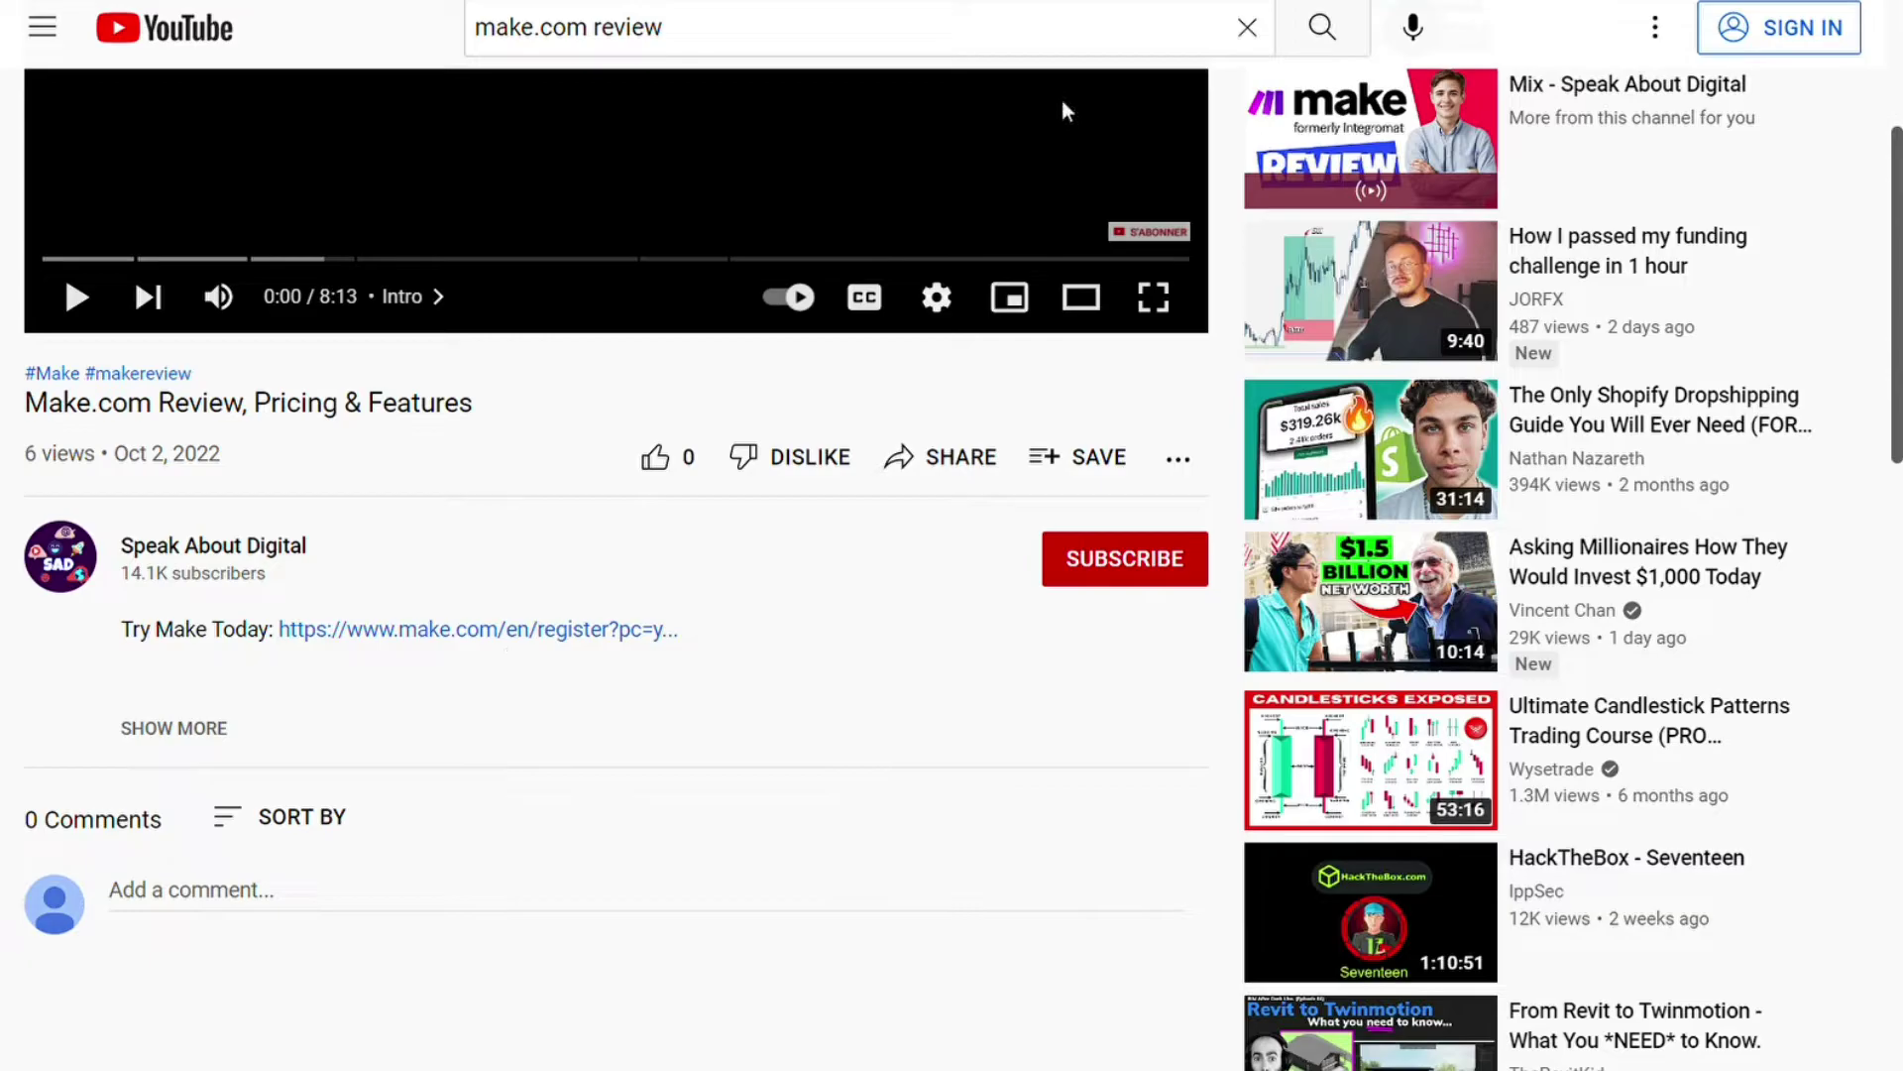
Follow the description's Make register link, browse the Apps & services page's app count, then reach Sign up
click(479, 629)
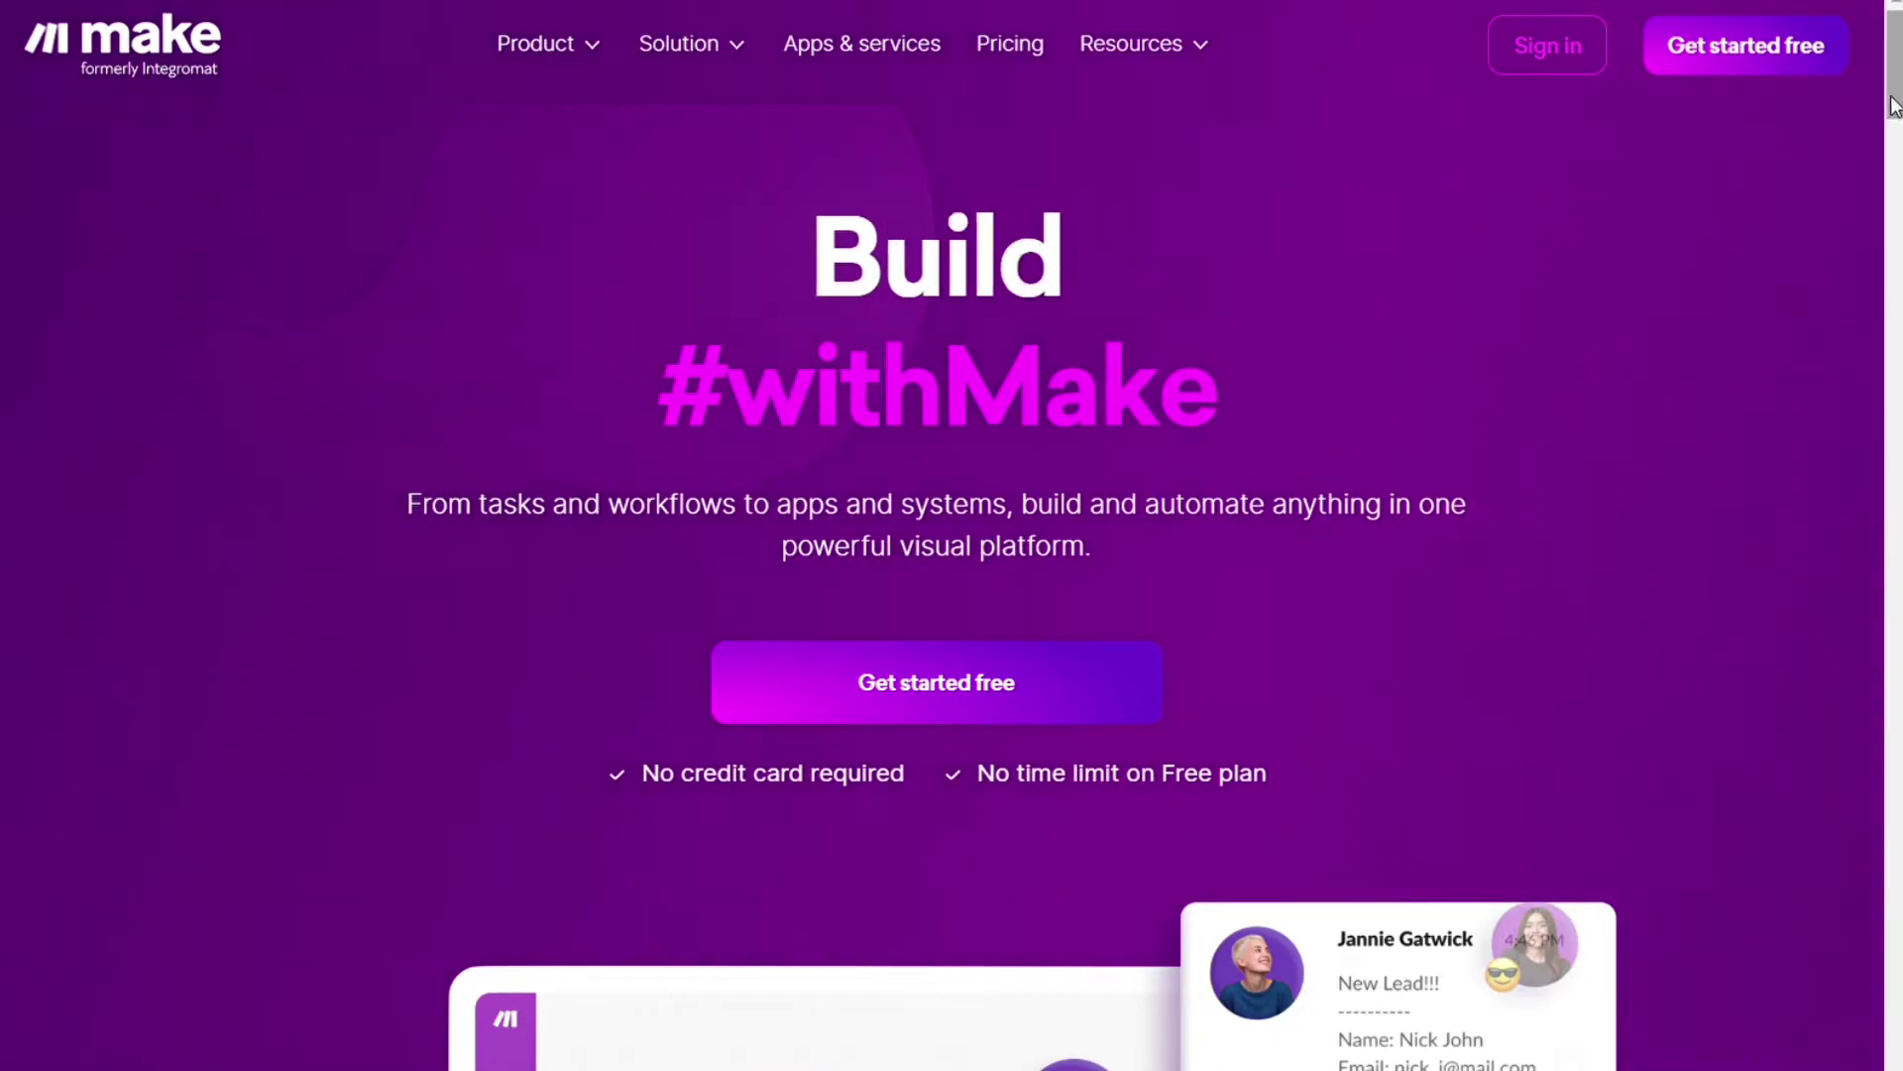
mouse_move(1895, 107)
mouse_down()
mouse_move(1894, 184)
mouse_move(1896, 77)
mouse_up()
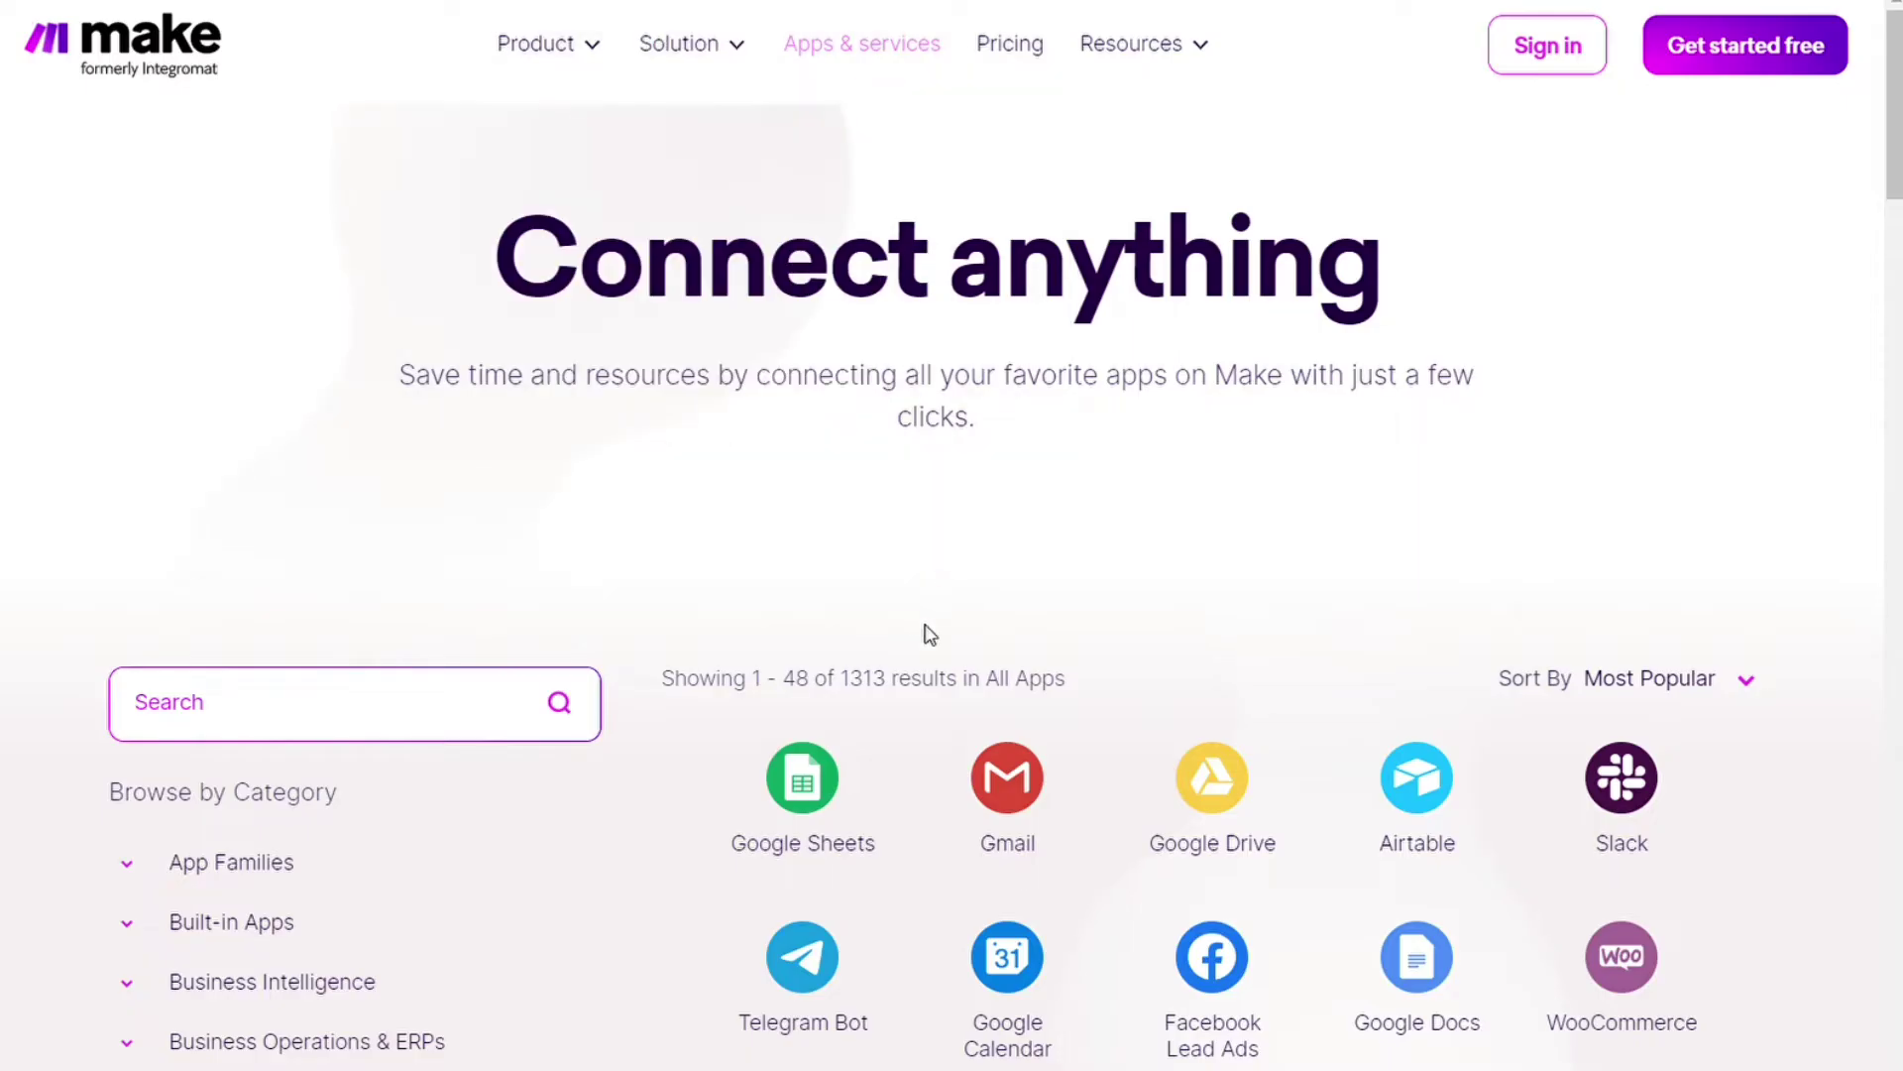
drag(850, 682, 898, 686)
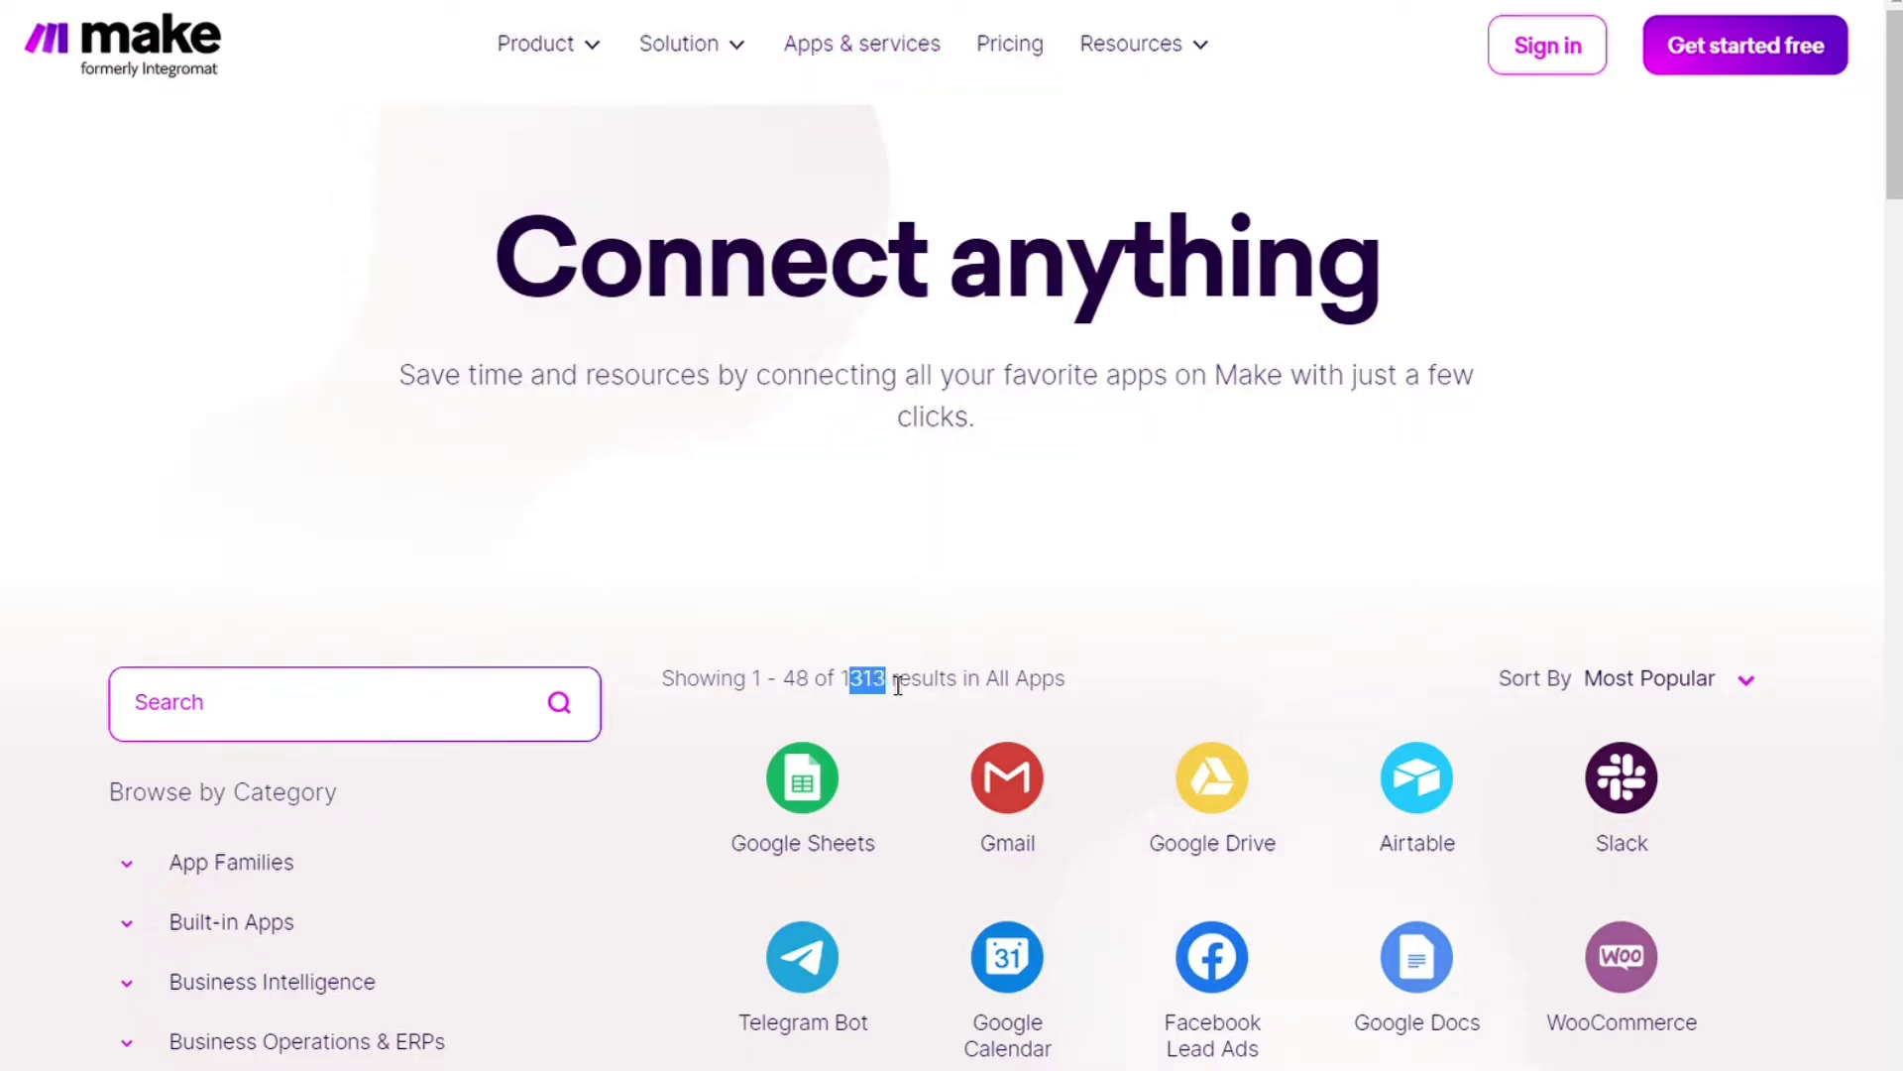
click(1211, 566)
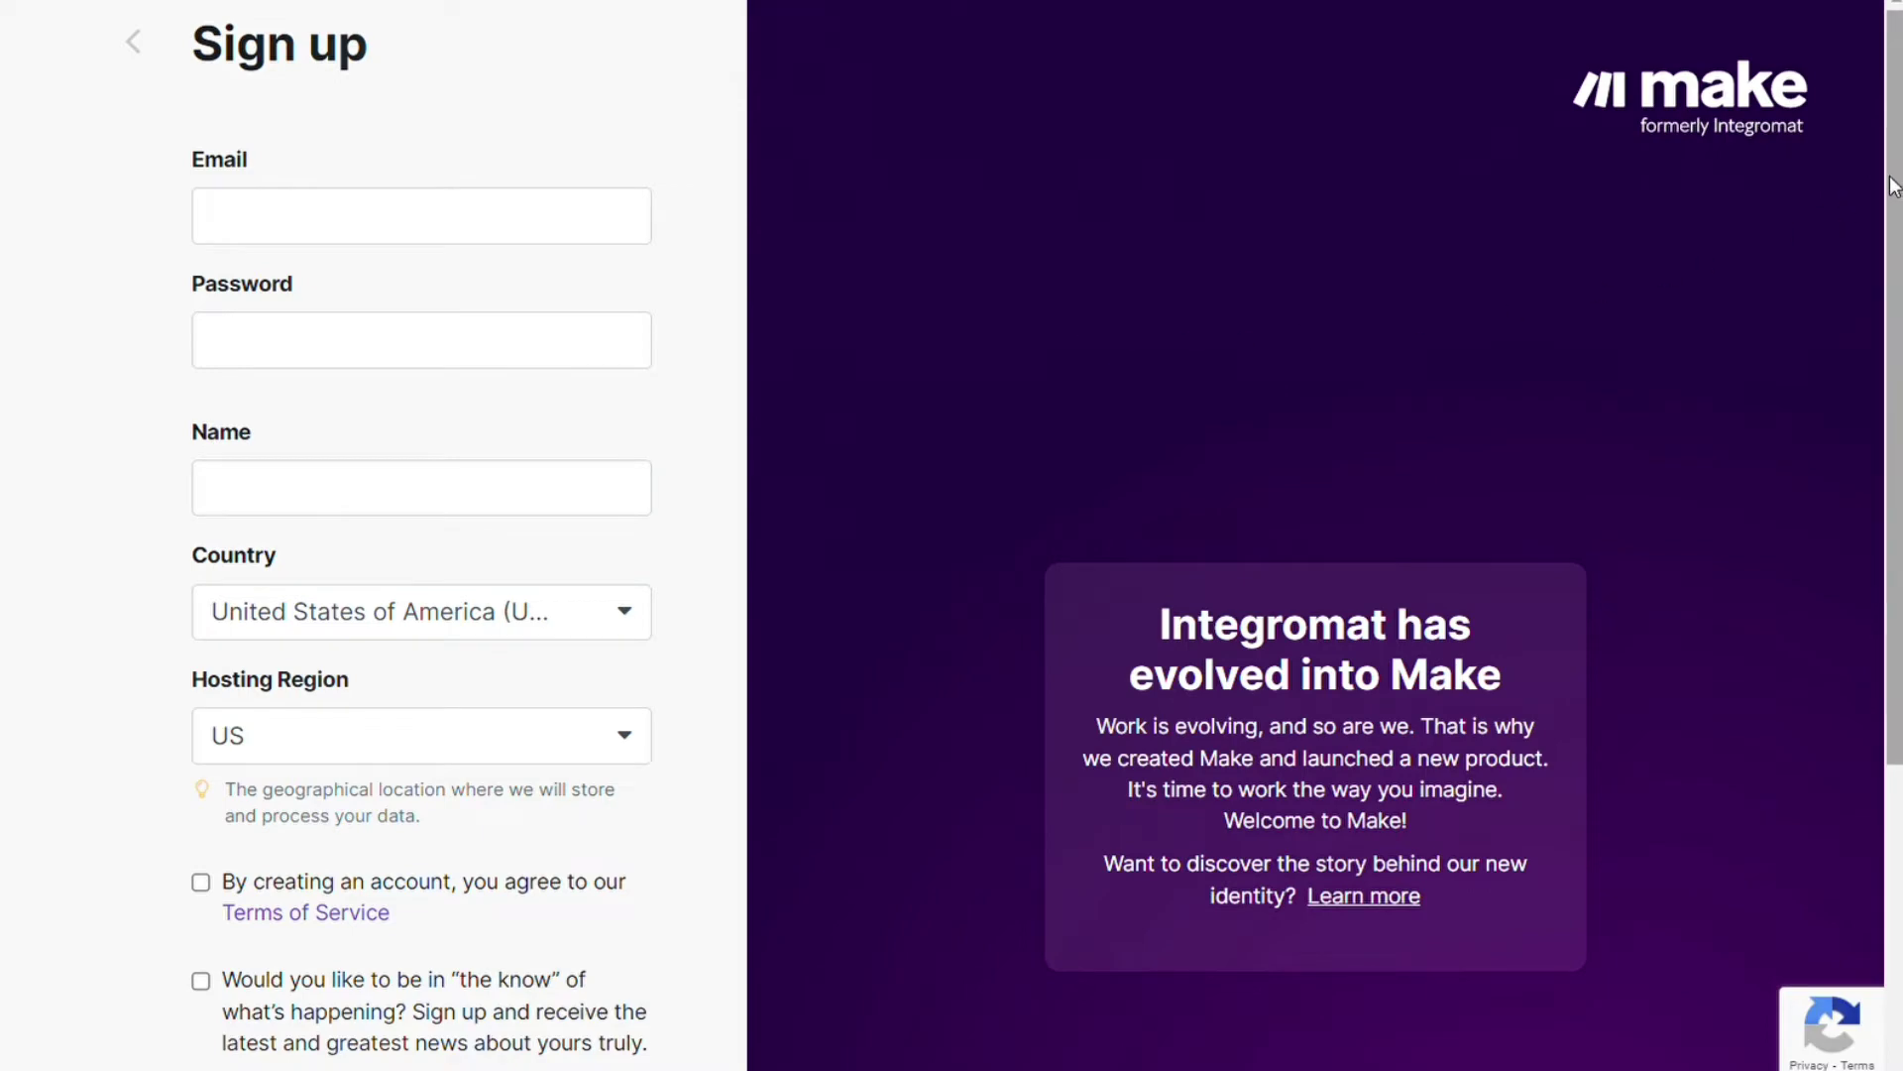
Finish sign-up and land on the Free-plan My Organization dashboard with 0/2 active scenarios
drag(1894, 186, 1870, 586)
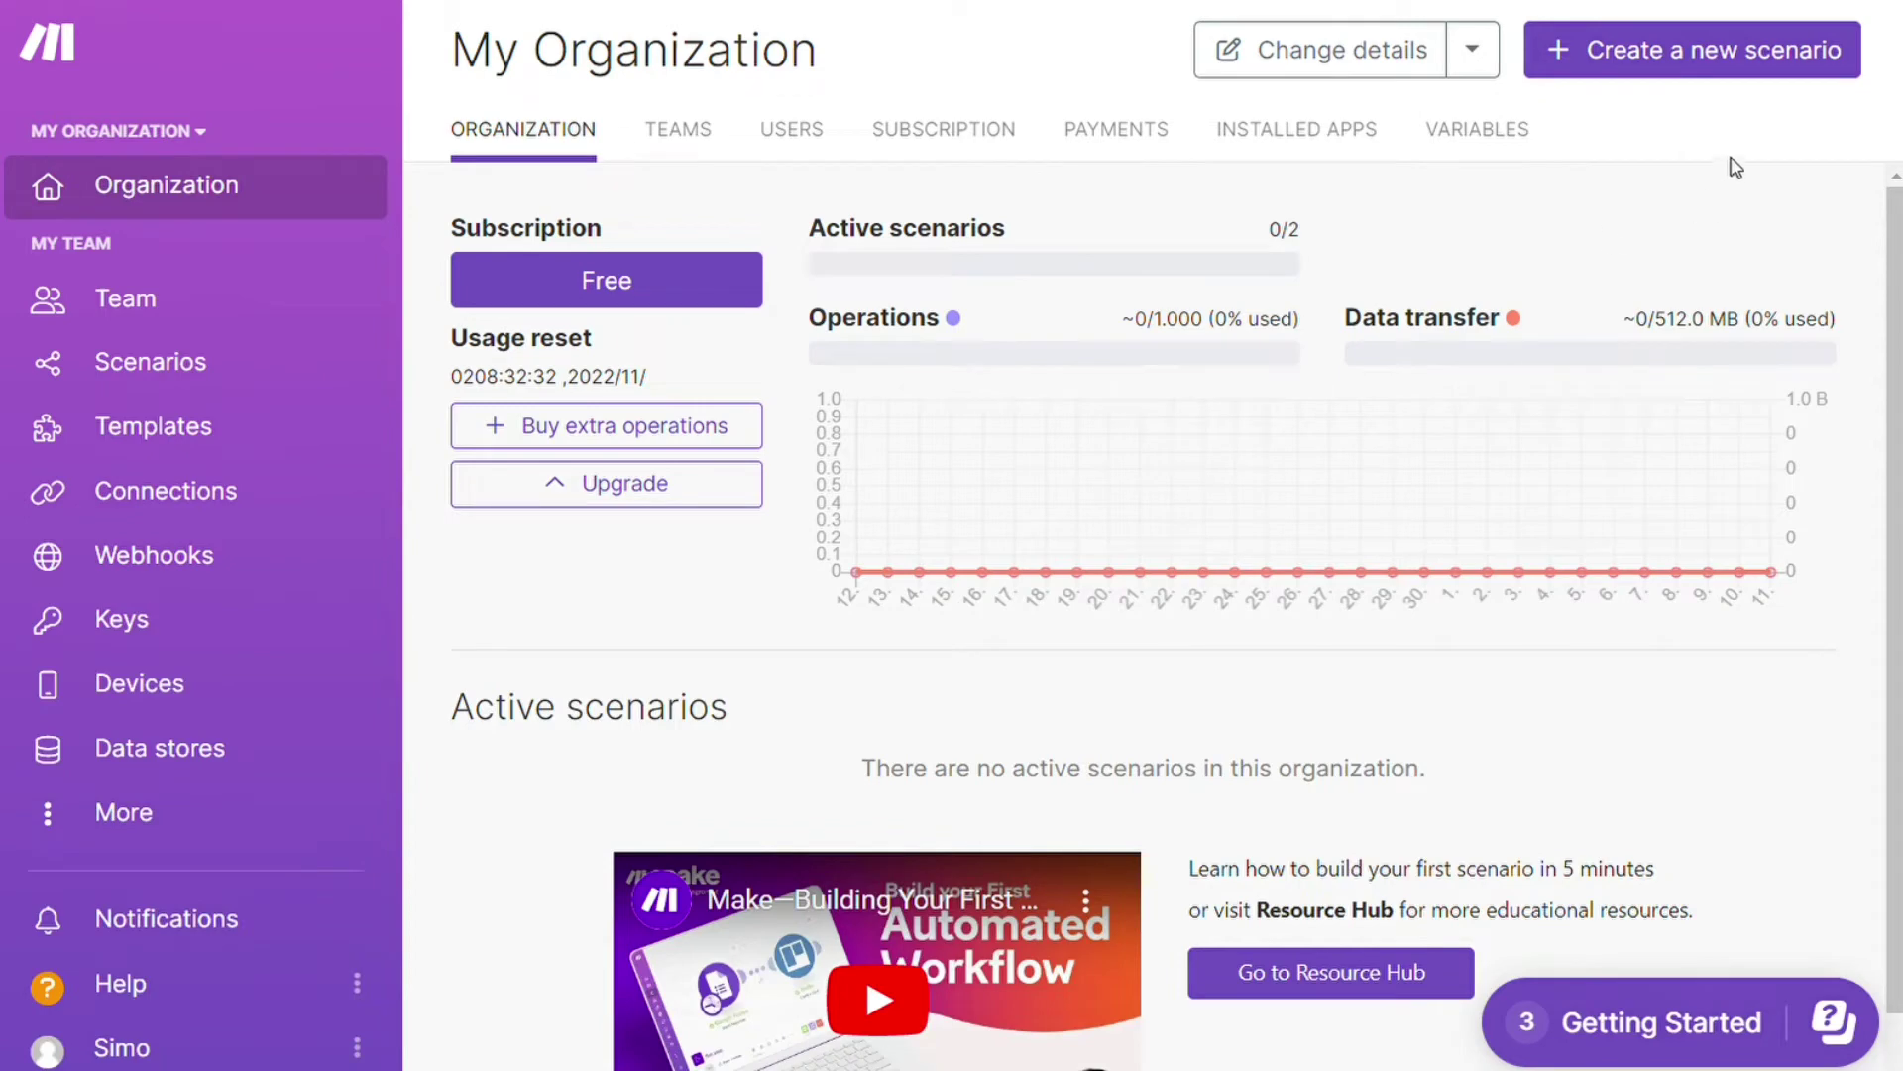
Create a new scenario, search 'sheets', and add Google Sheets Watch Rows as its trigger
click(1698, 72)
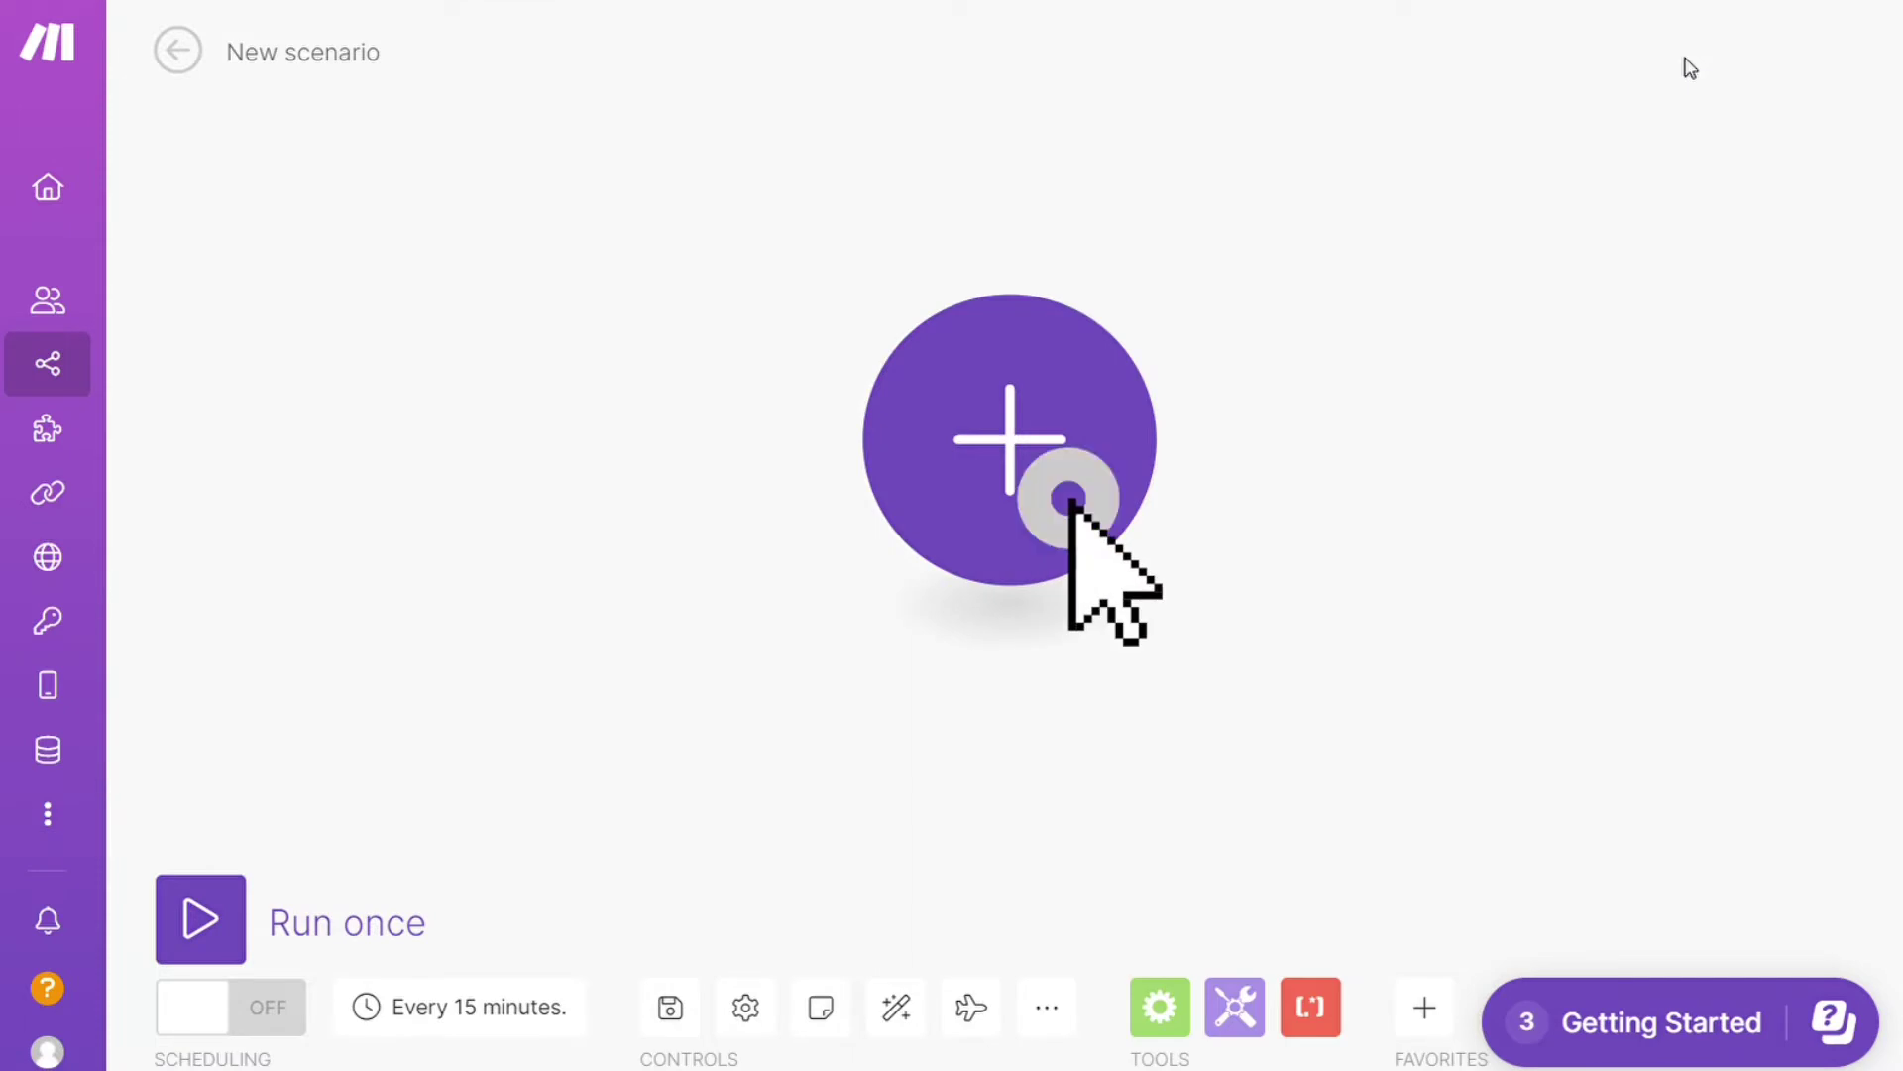
click(1036, 453)
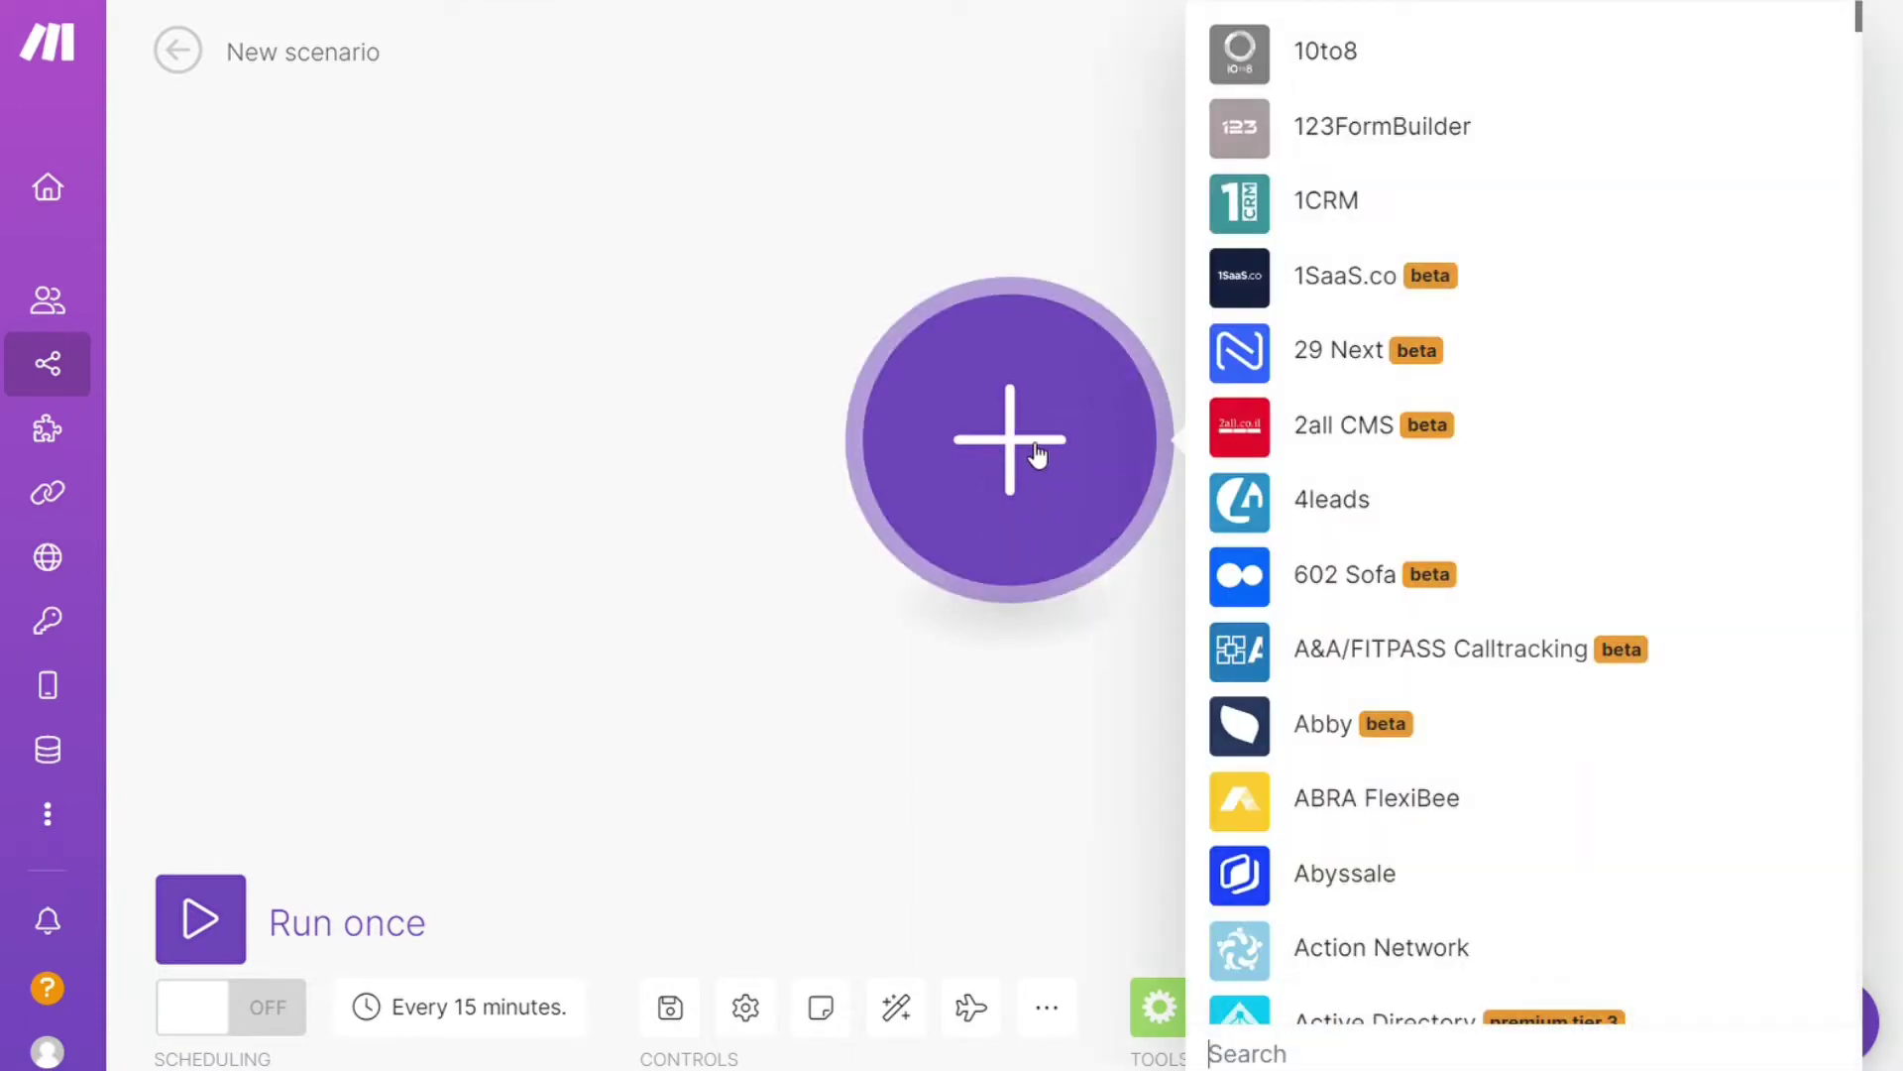
text(sheets)
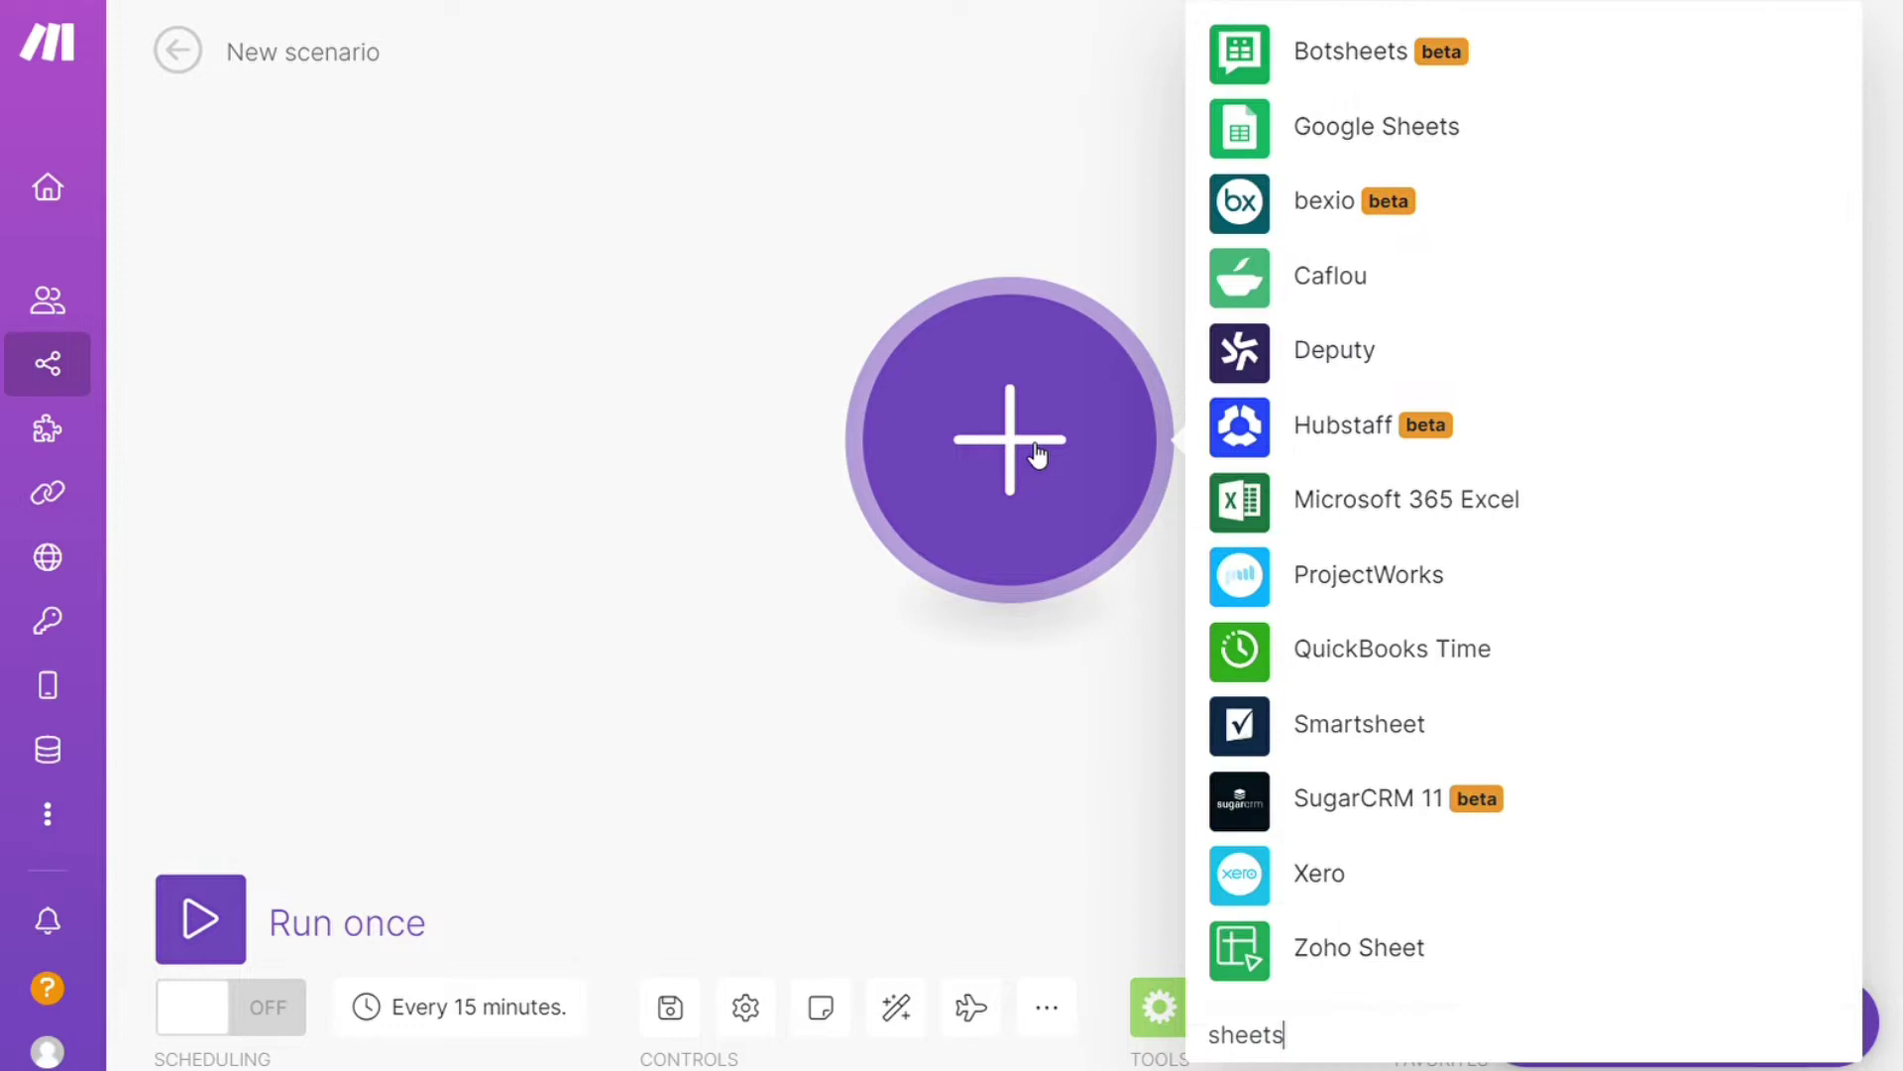
click(1392, 136)
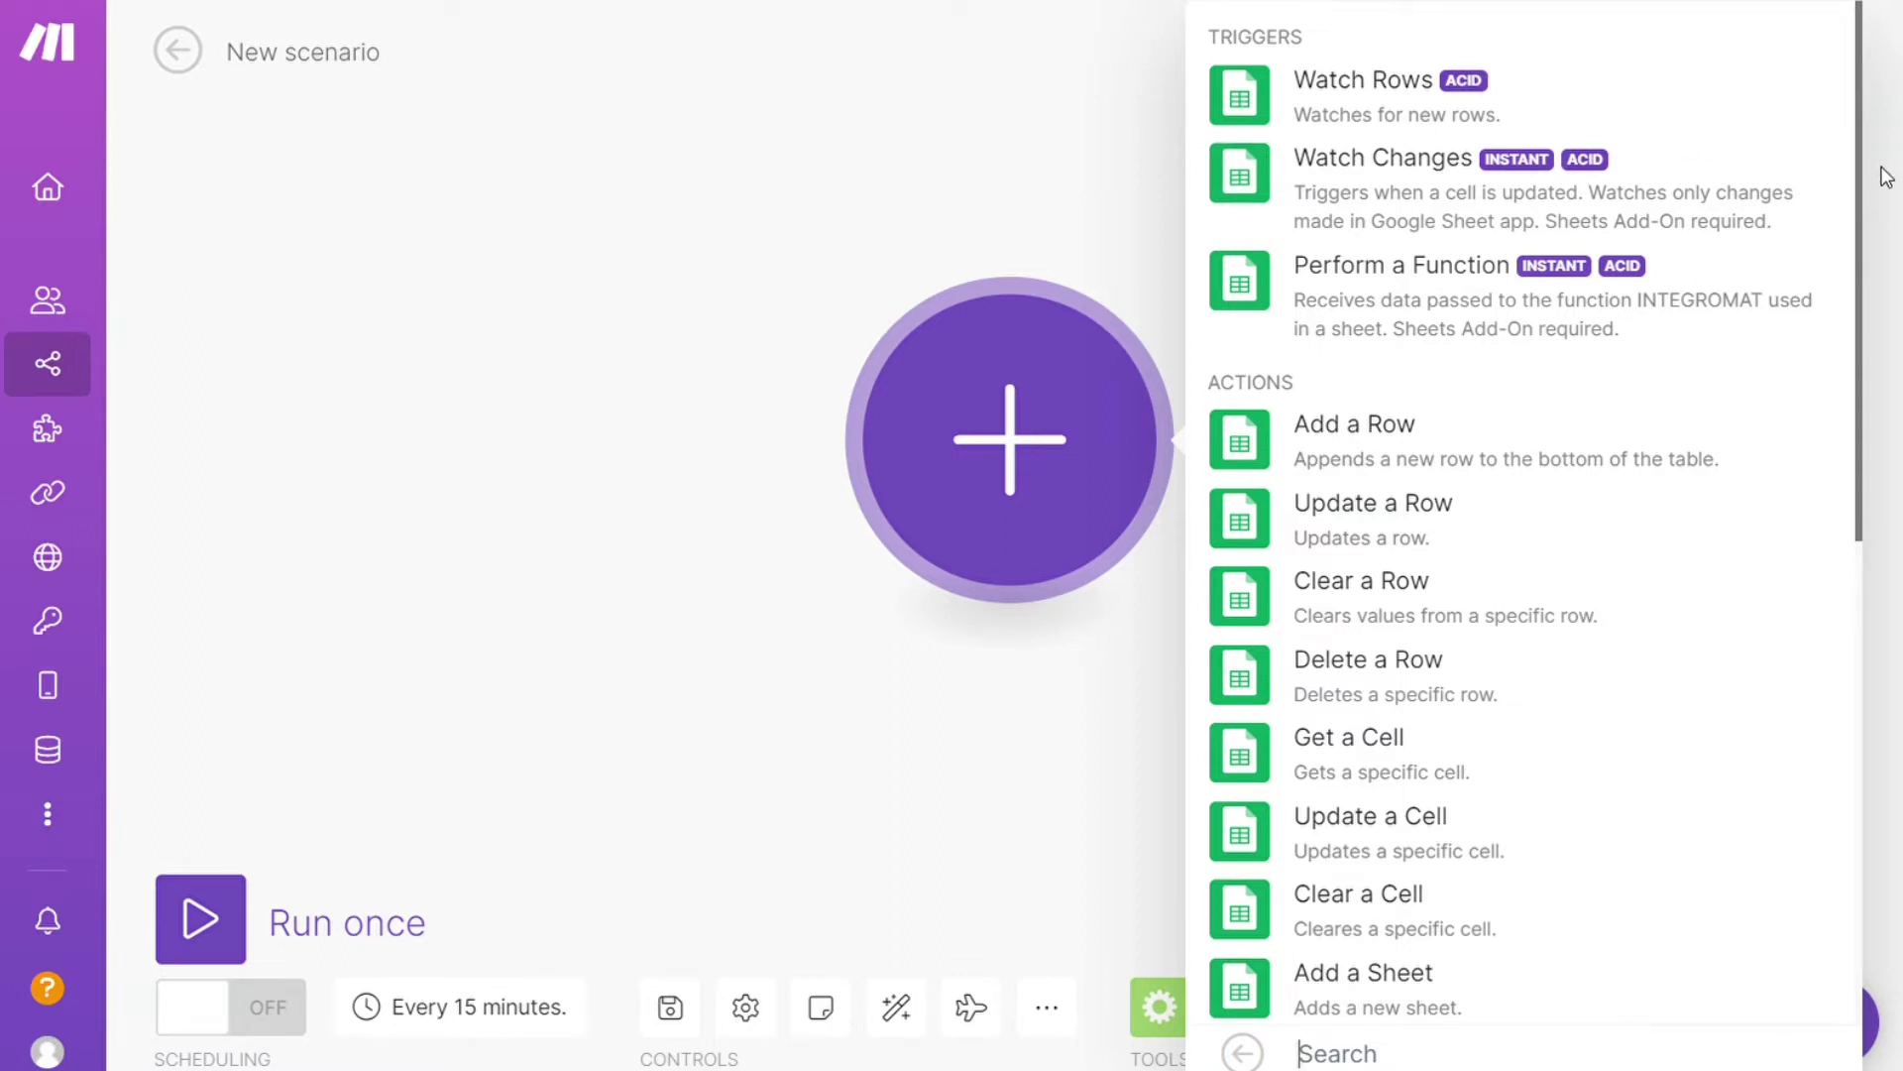
mouse_move(1861, 176)
mouse_down()
mouse_move(1848, 557)
mouse_move(1858, 183)
mouse_up()
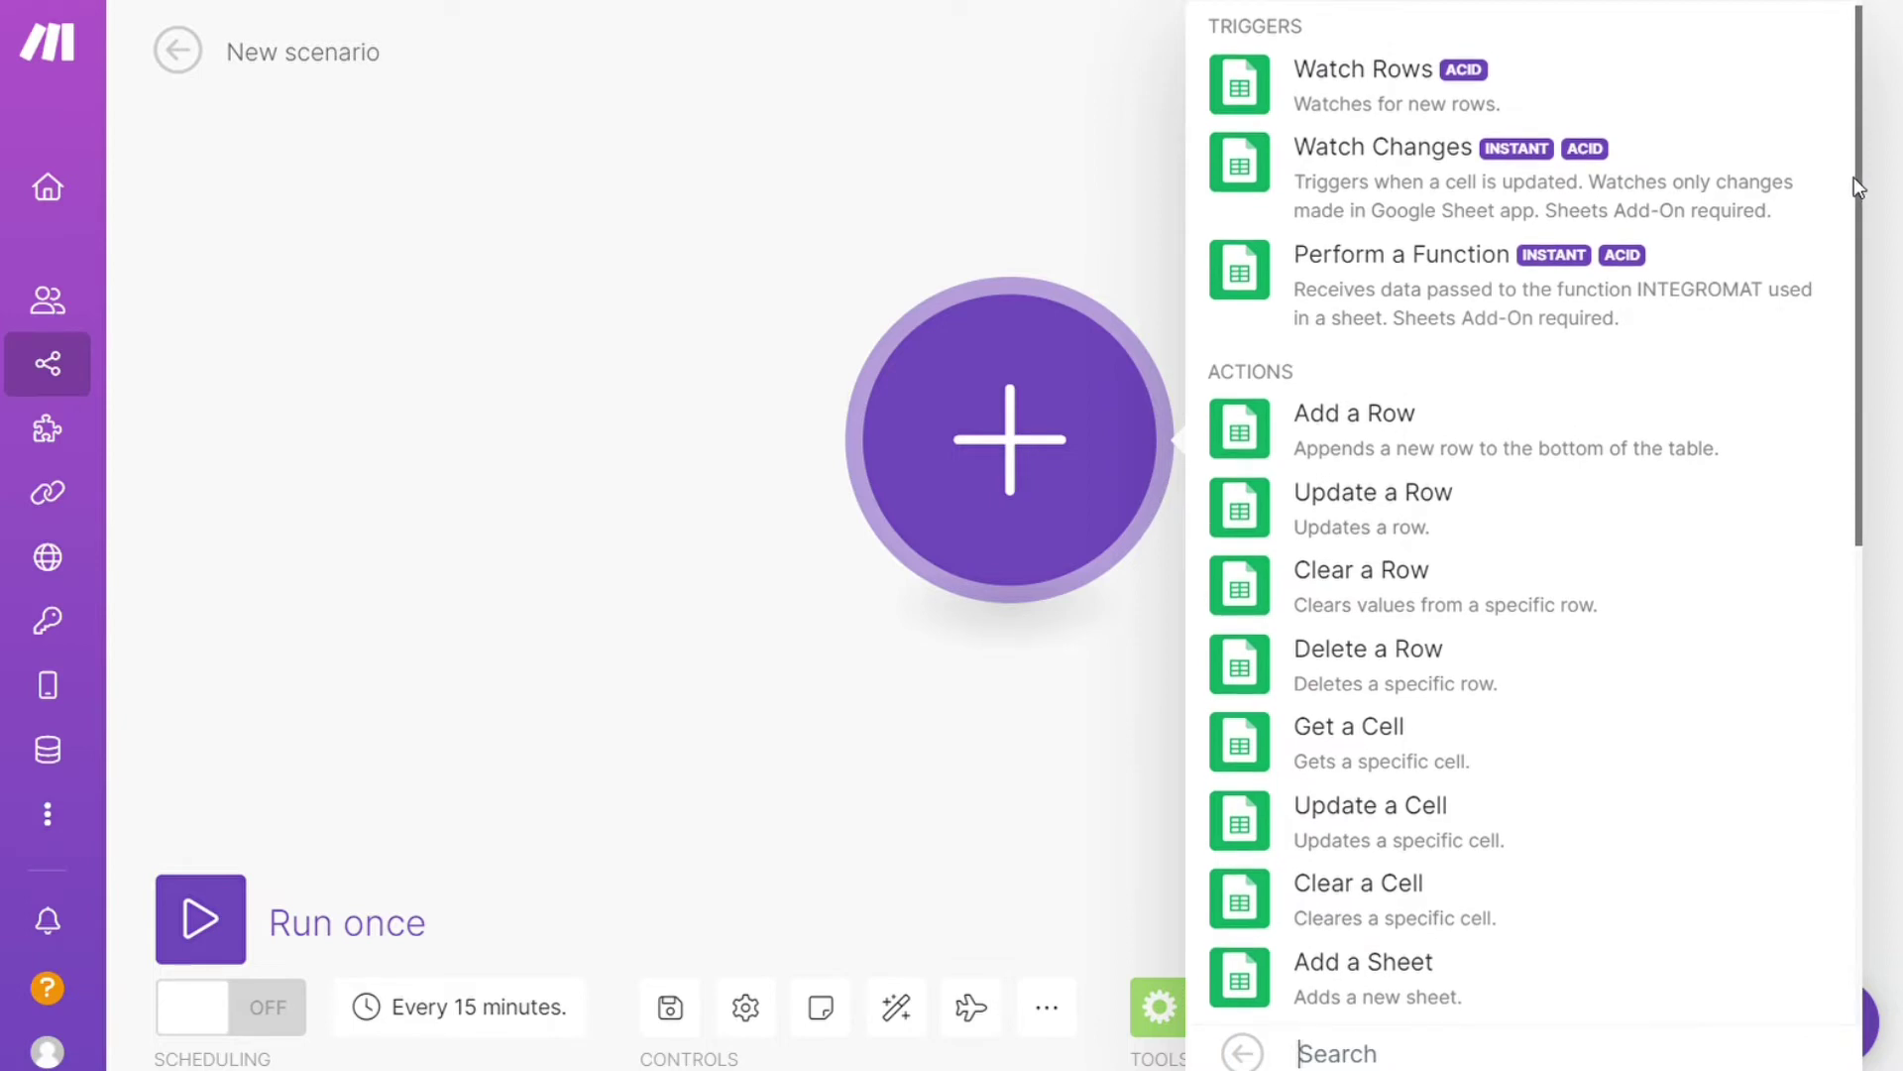
drag(1853, 184, 1891, 174)
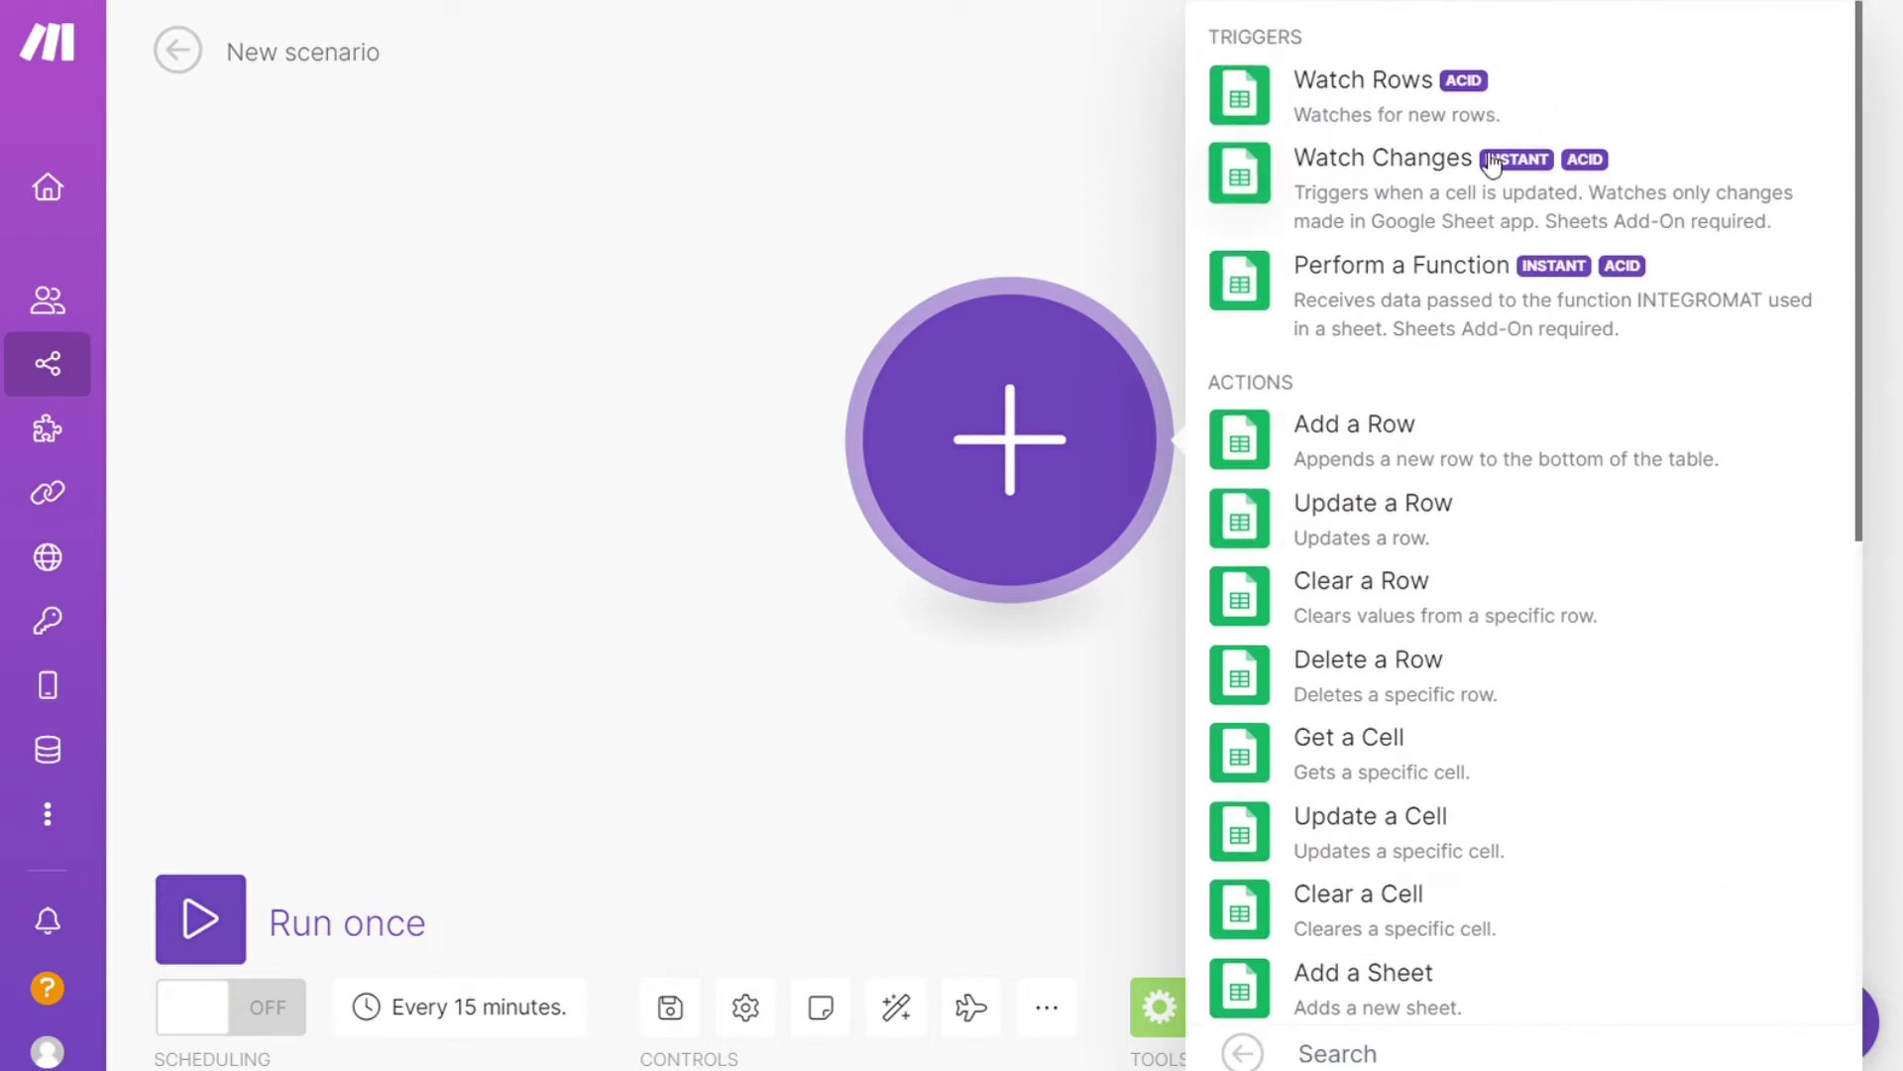
click(1366, 102)
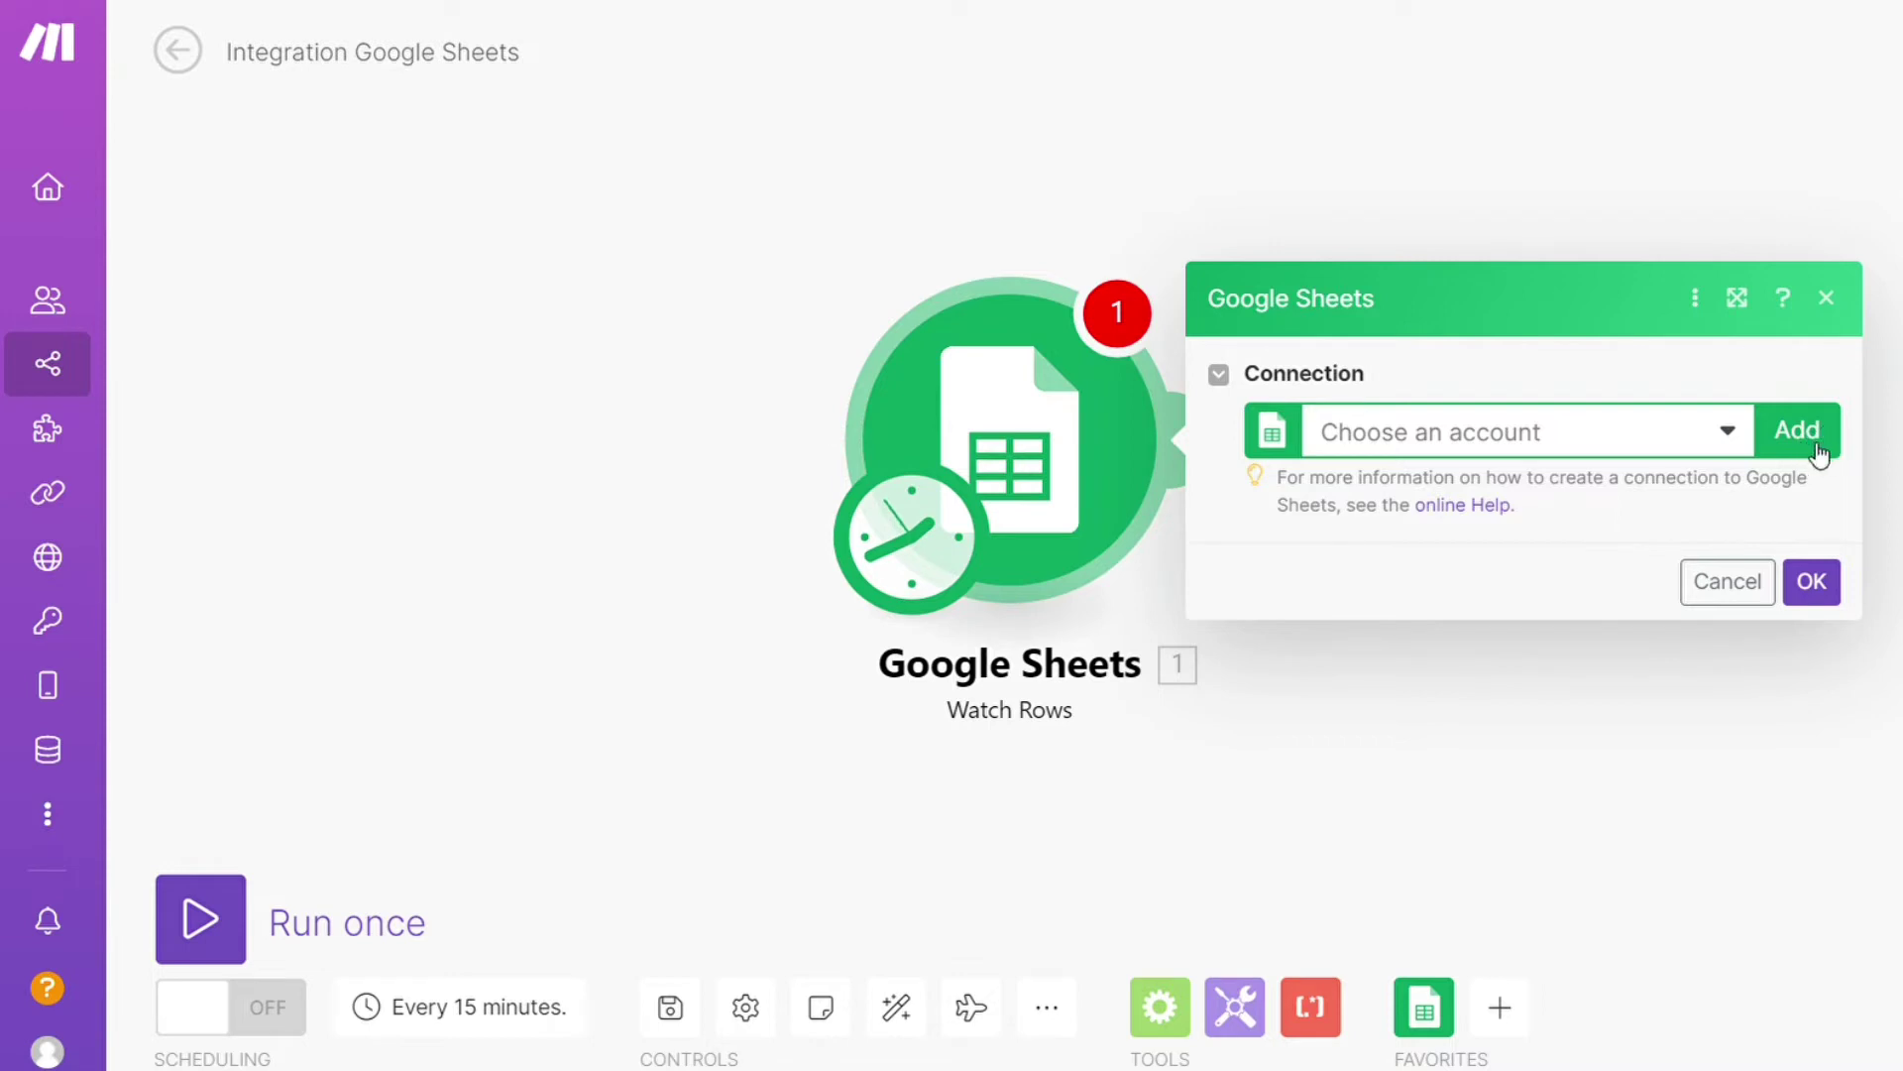
Search 'telegram' and add Telegram Bot's 'Send a Text Message or a Reply' after Watch Rows
click(1496, 730)
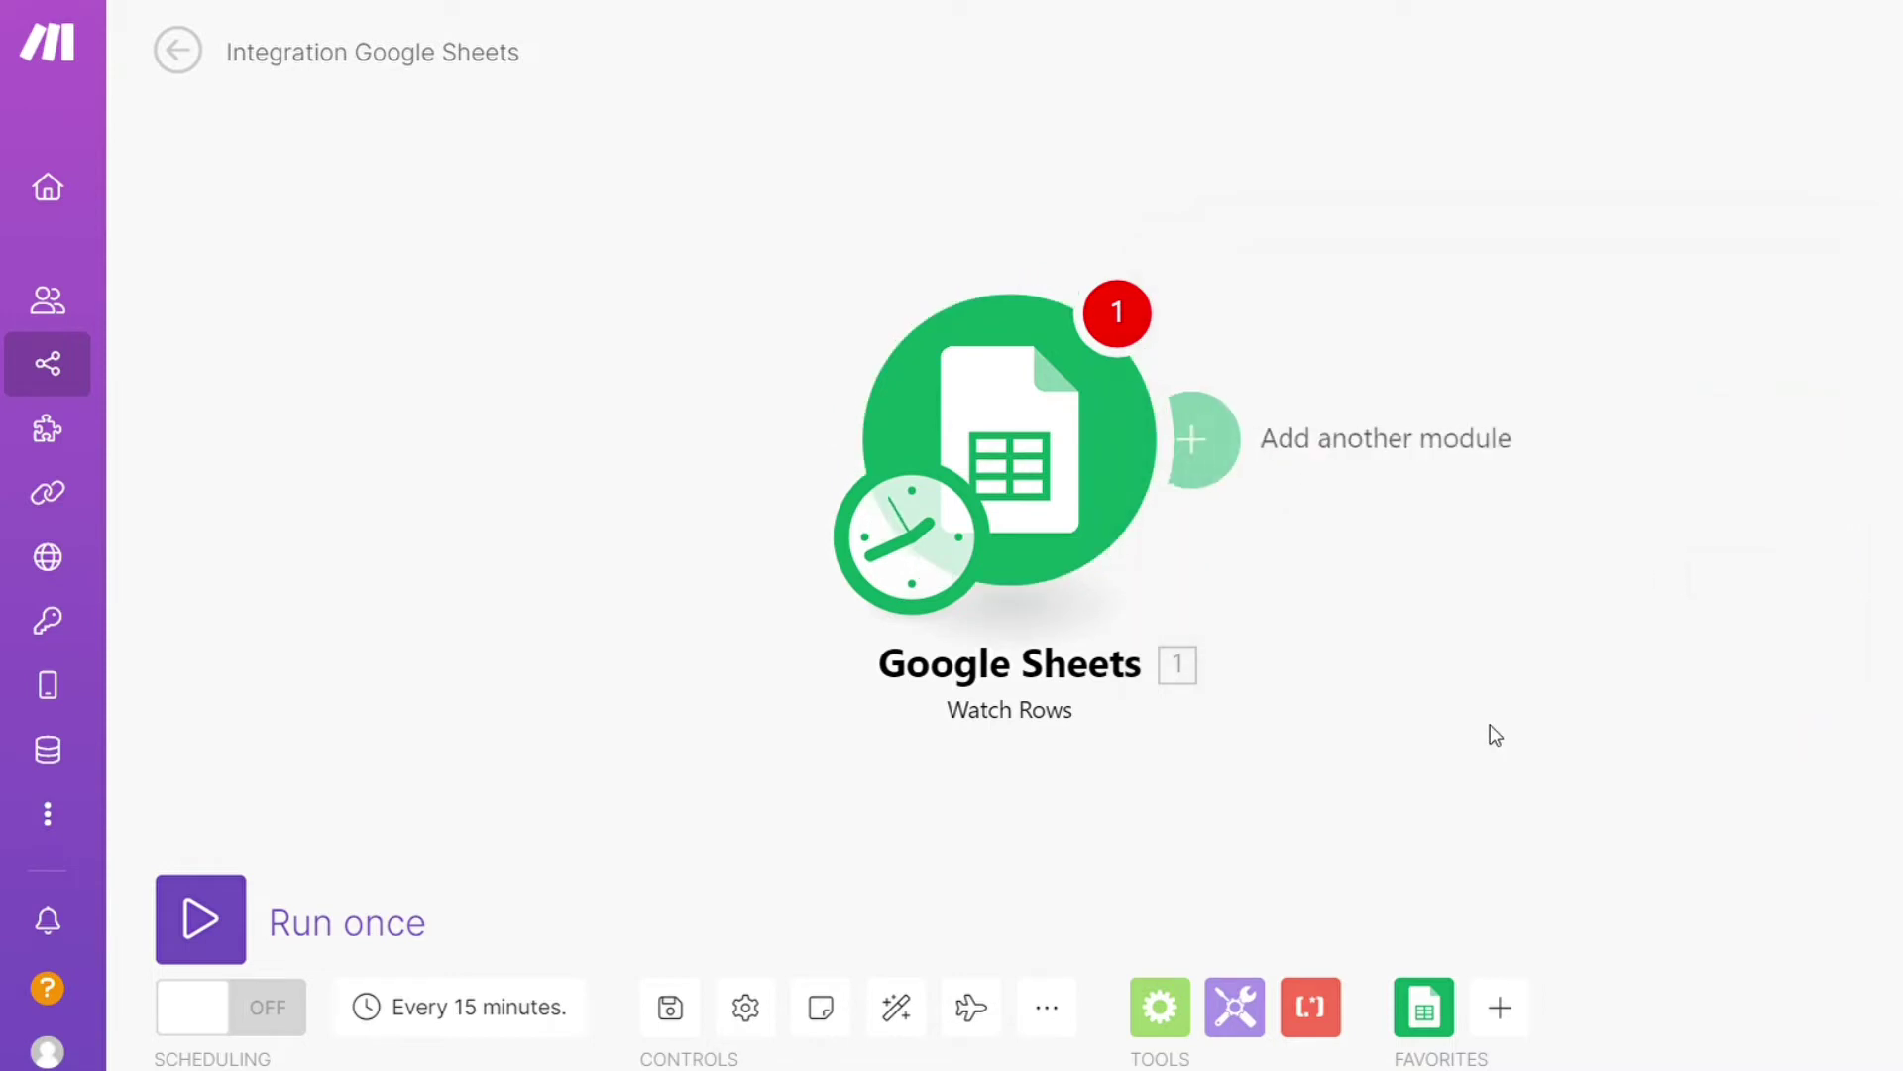
click(1233, 480)
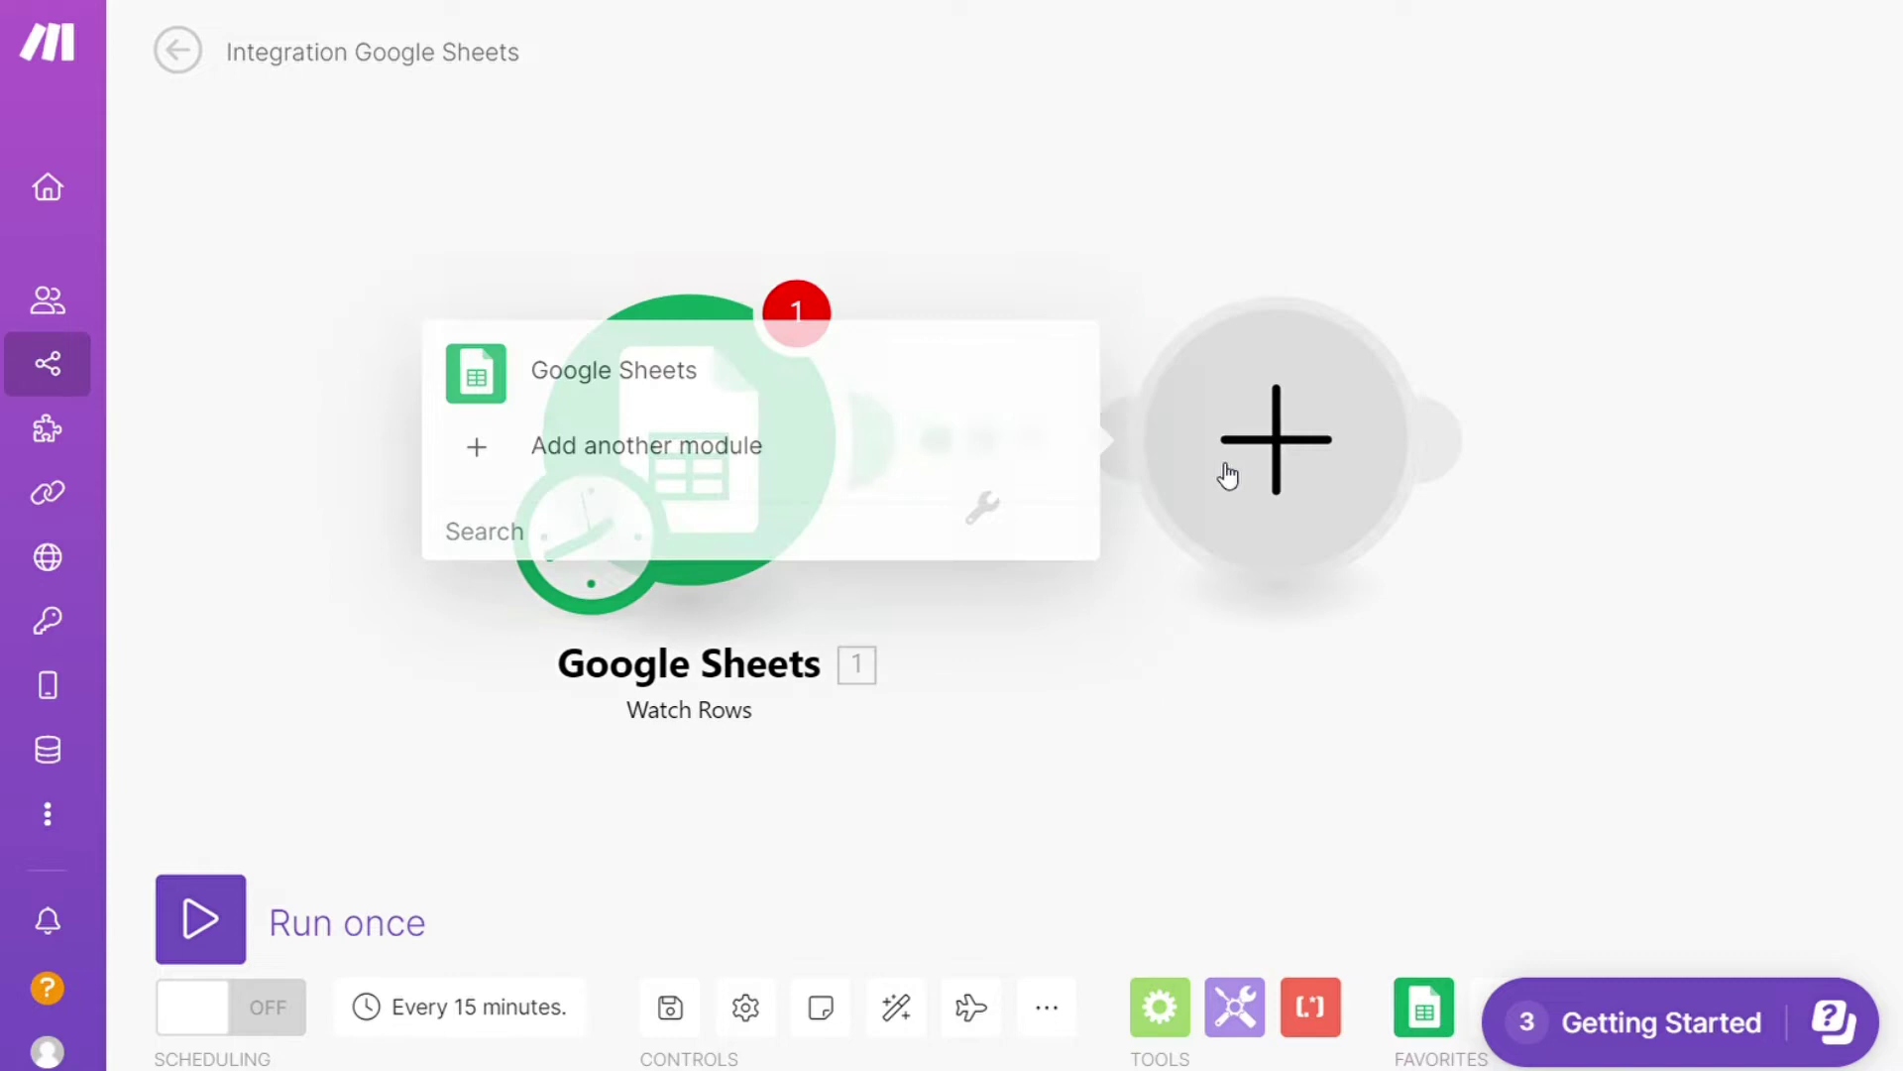
text(tele)
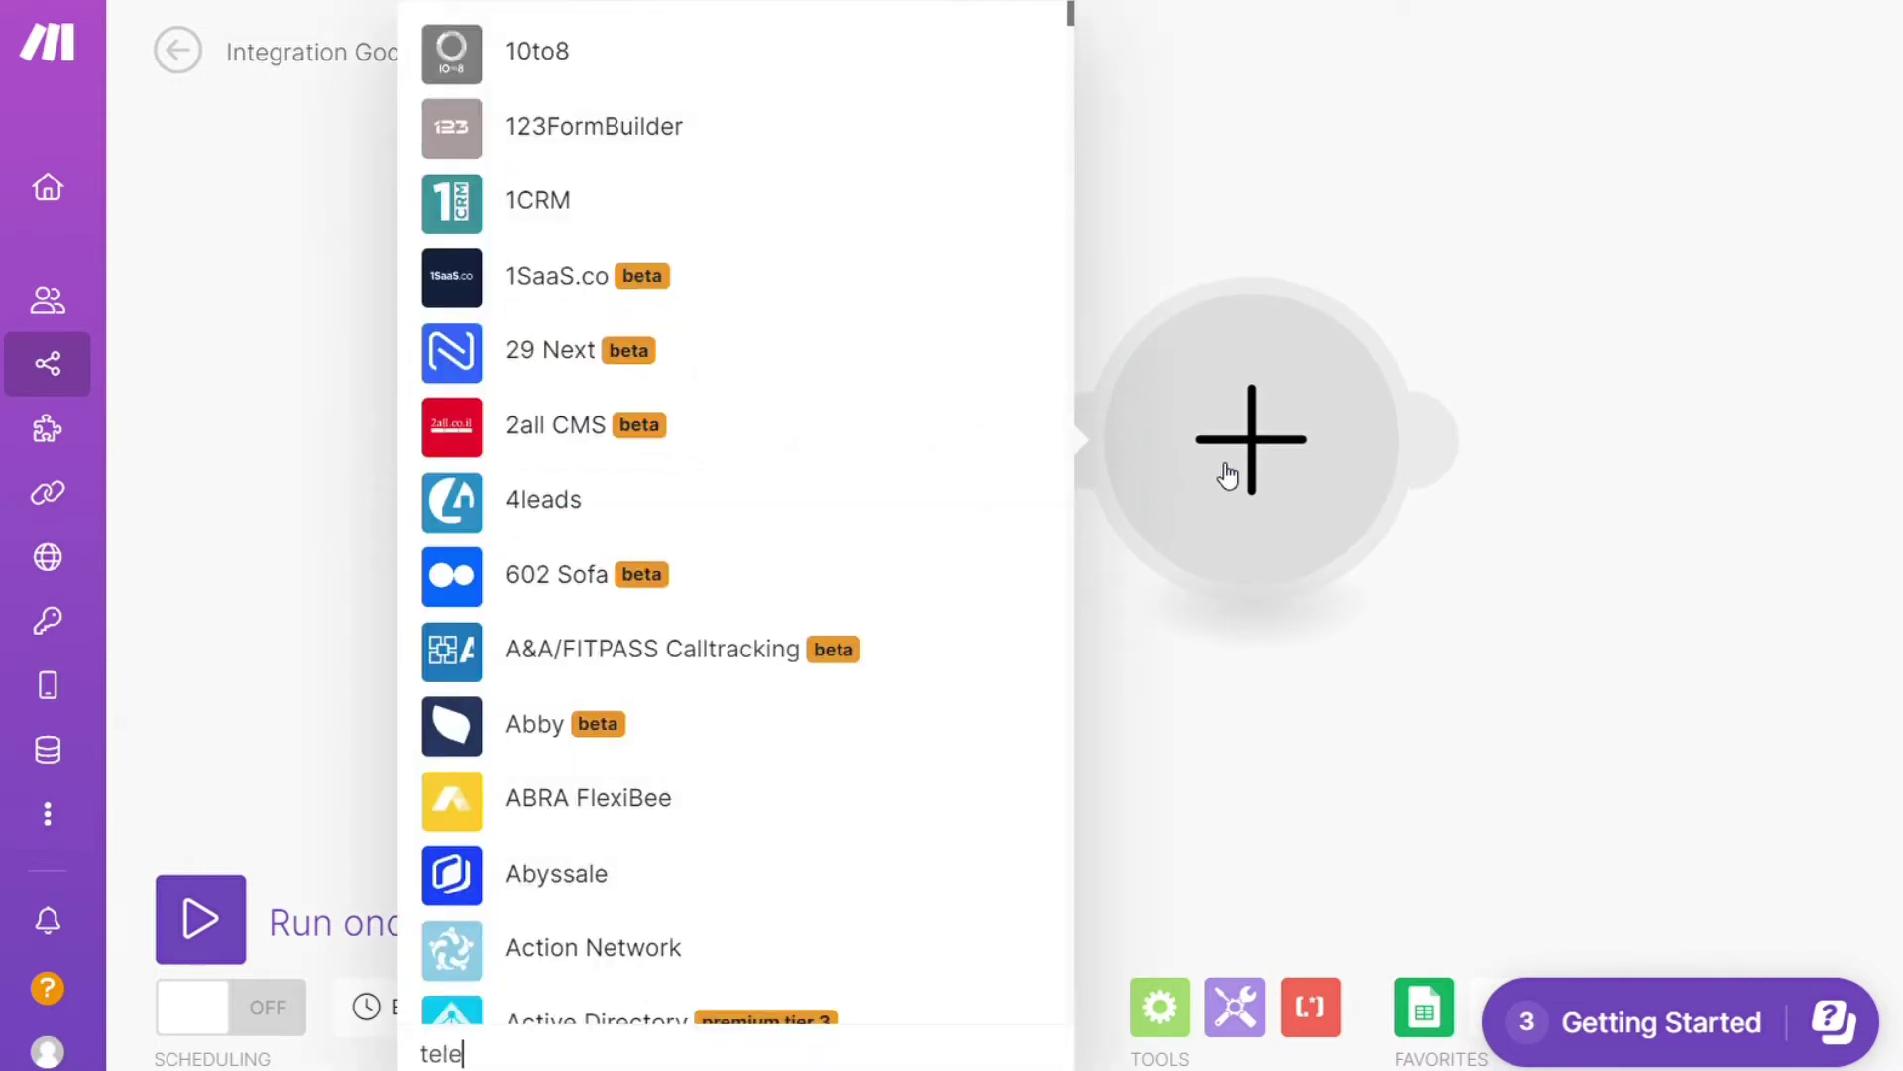
text(gram)
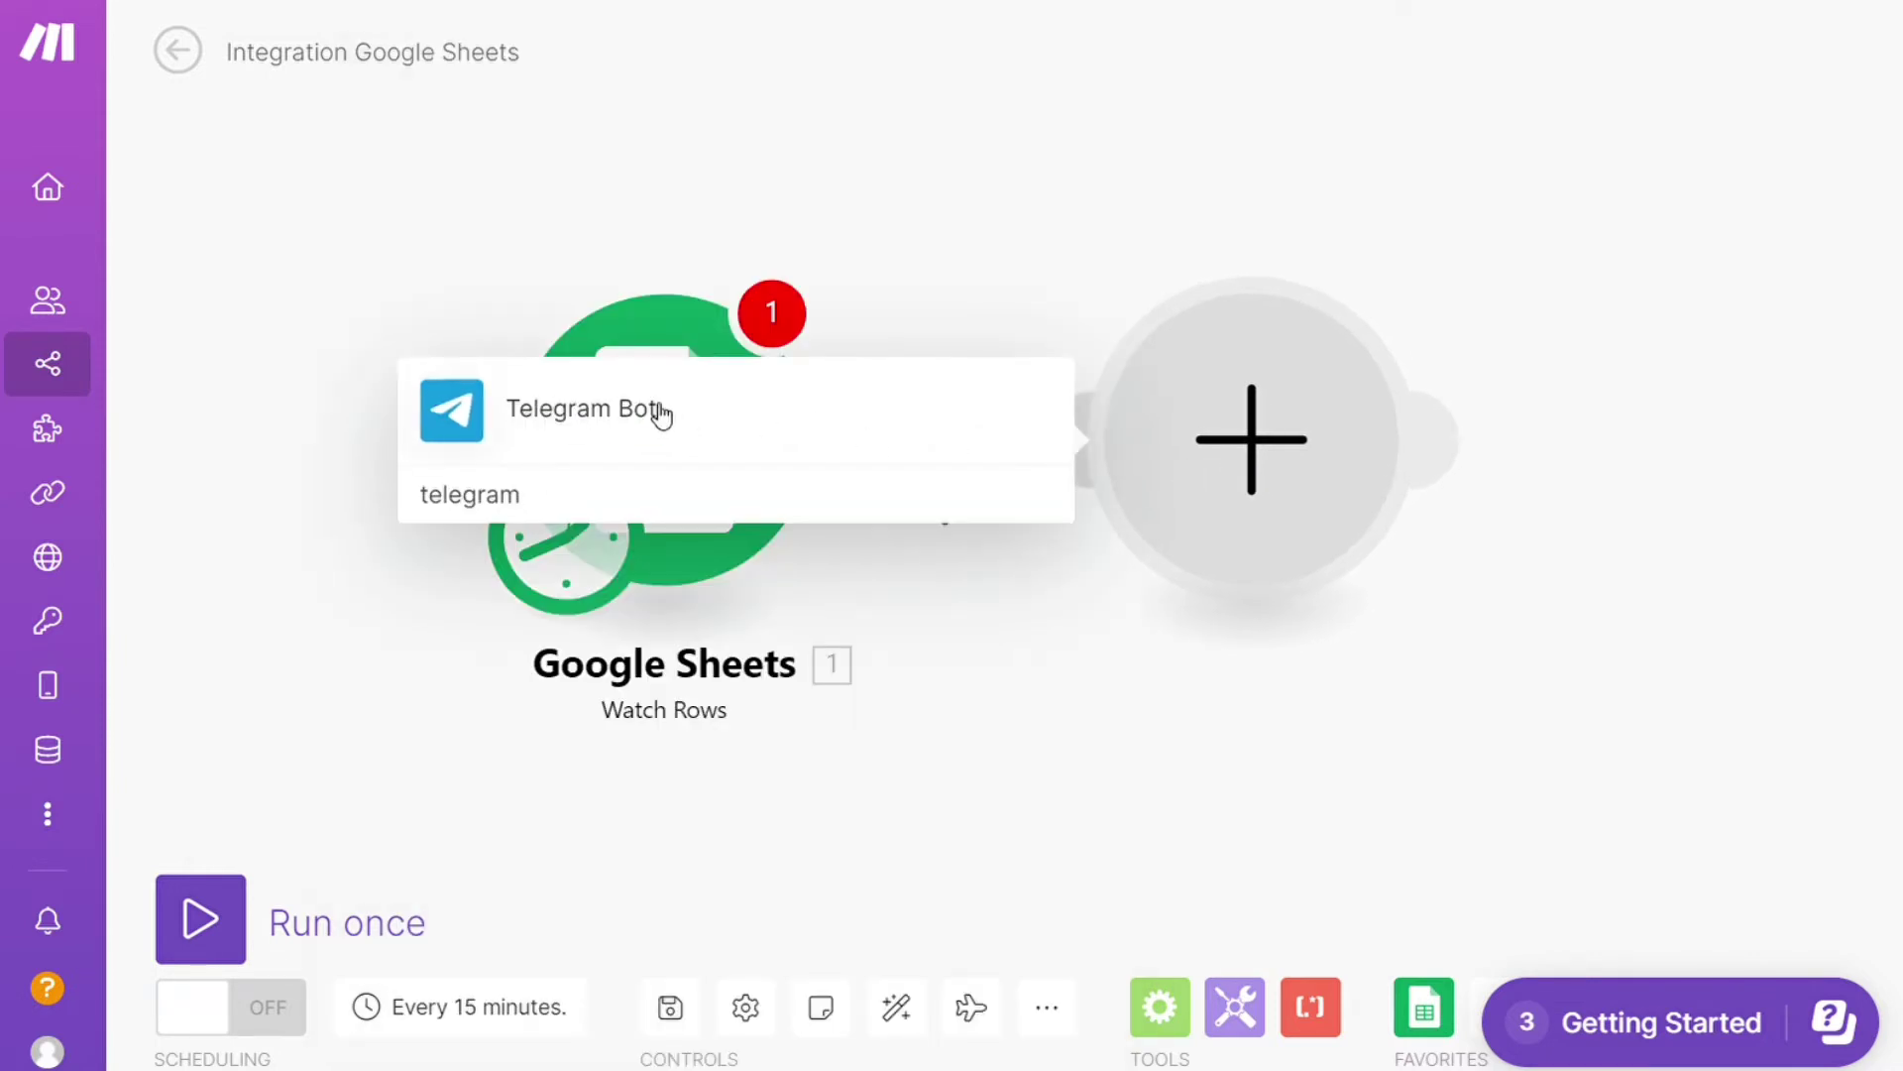
click(658, 412)
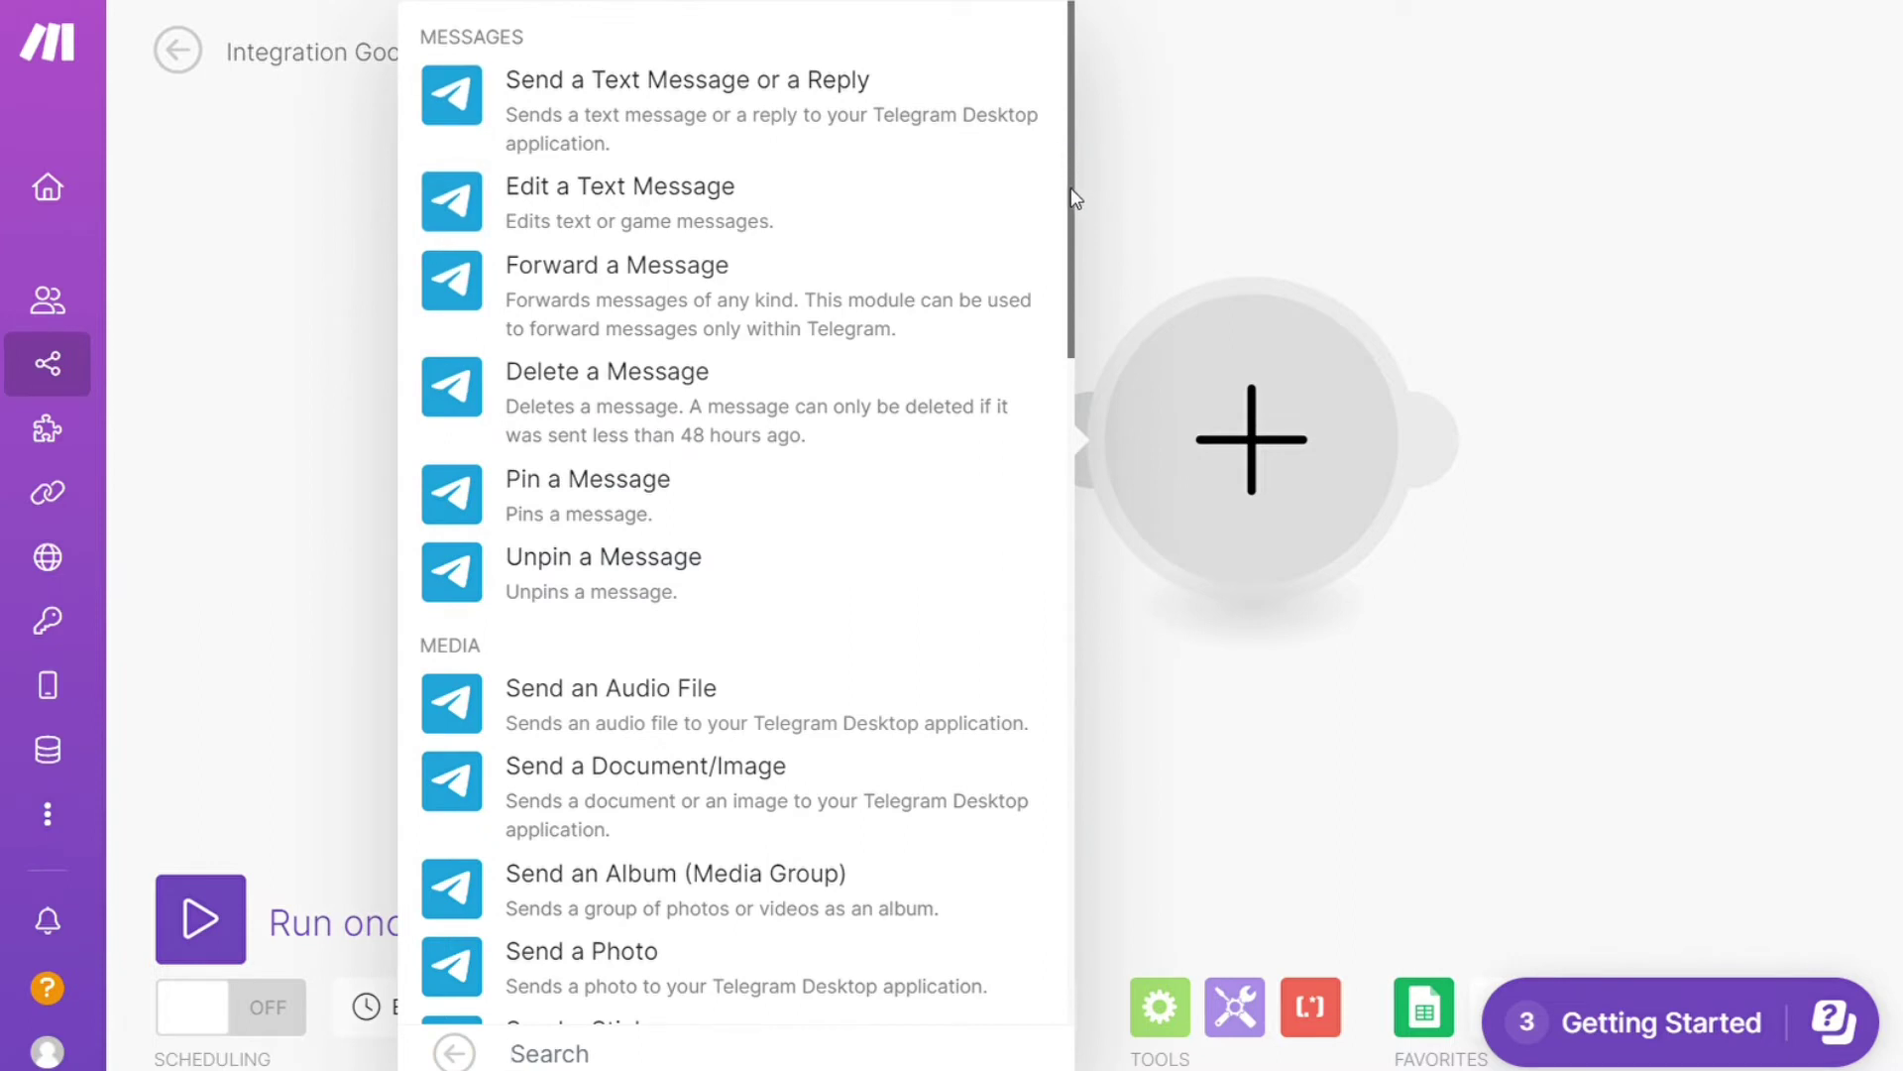
drag(1070, 187, 1097, 153)
click(754, 99)
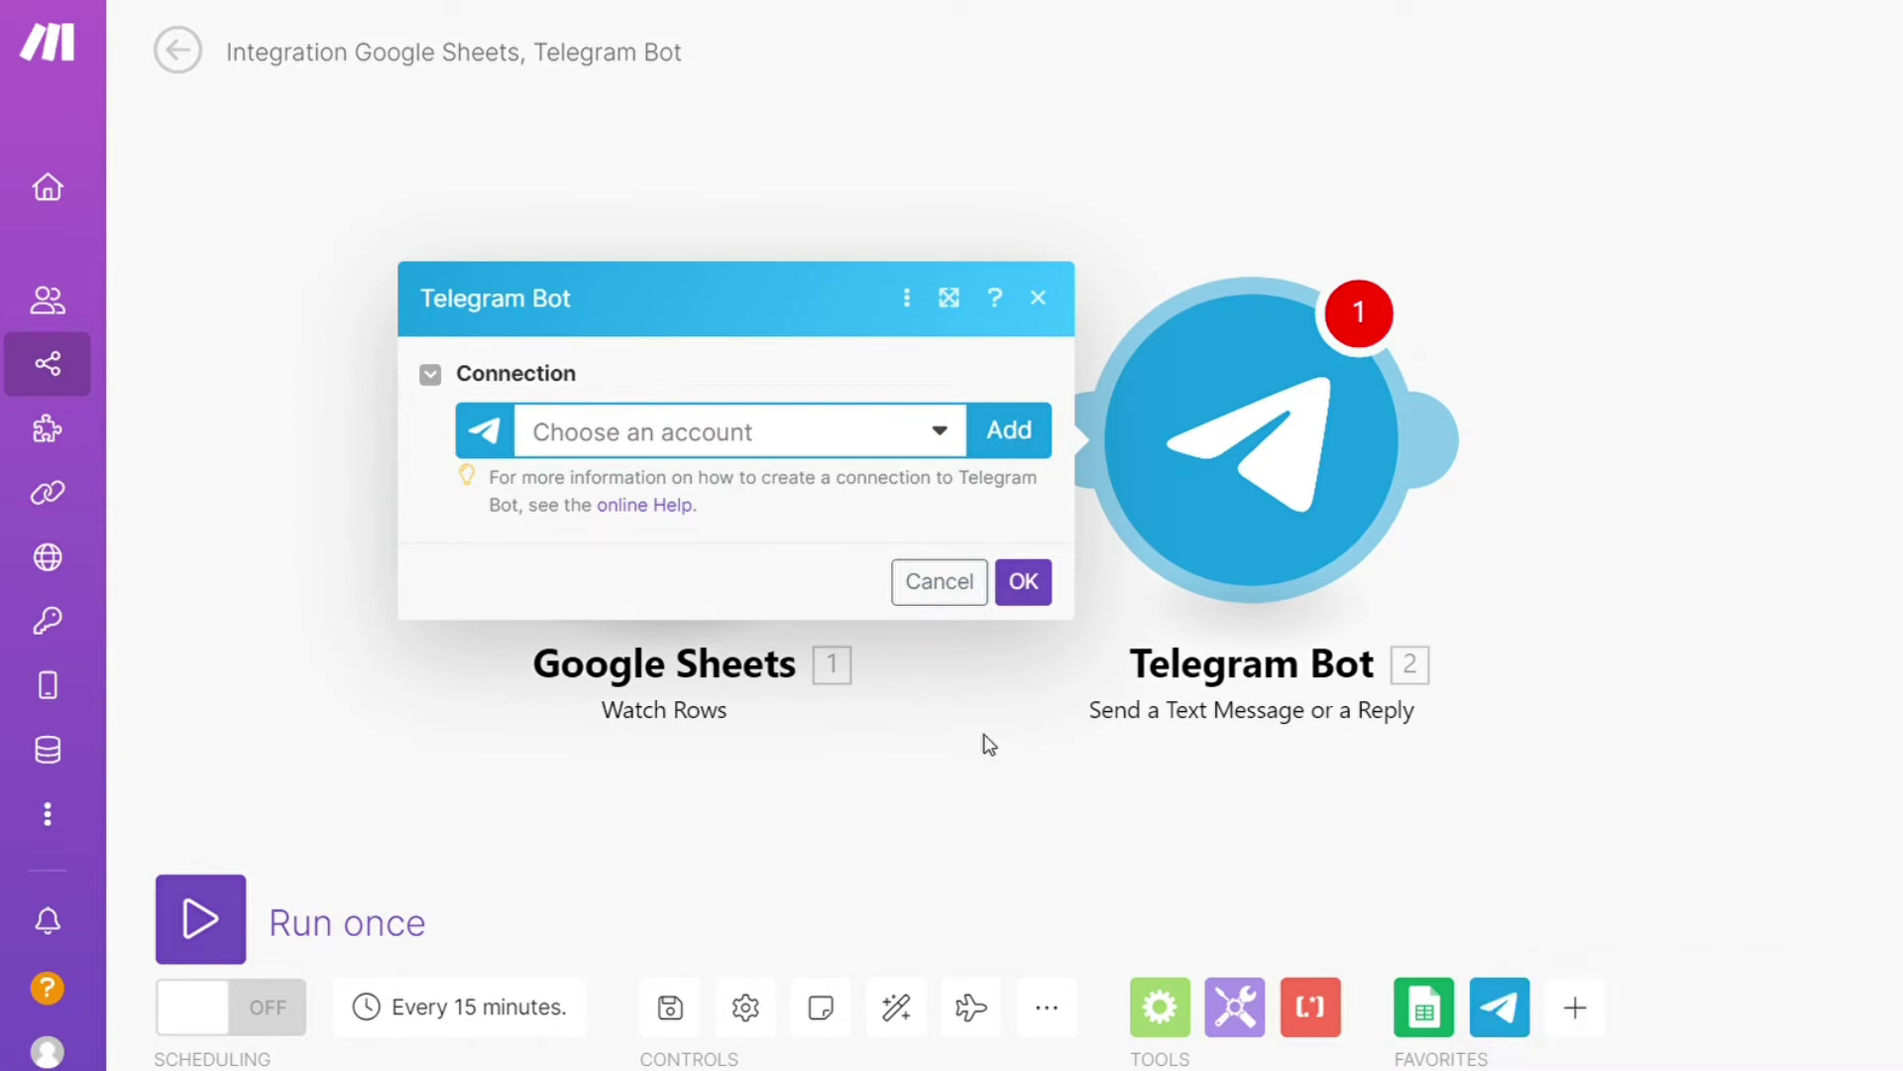
Dismiss the Telegram connection dialog, then go to Templates and discard the unsaved scenario changes
key(Escape)
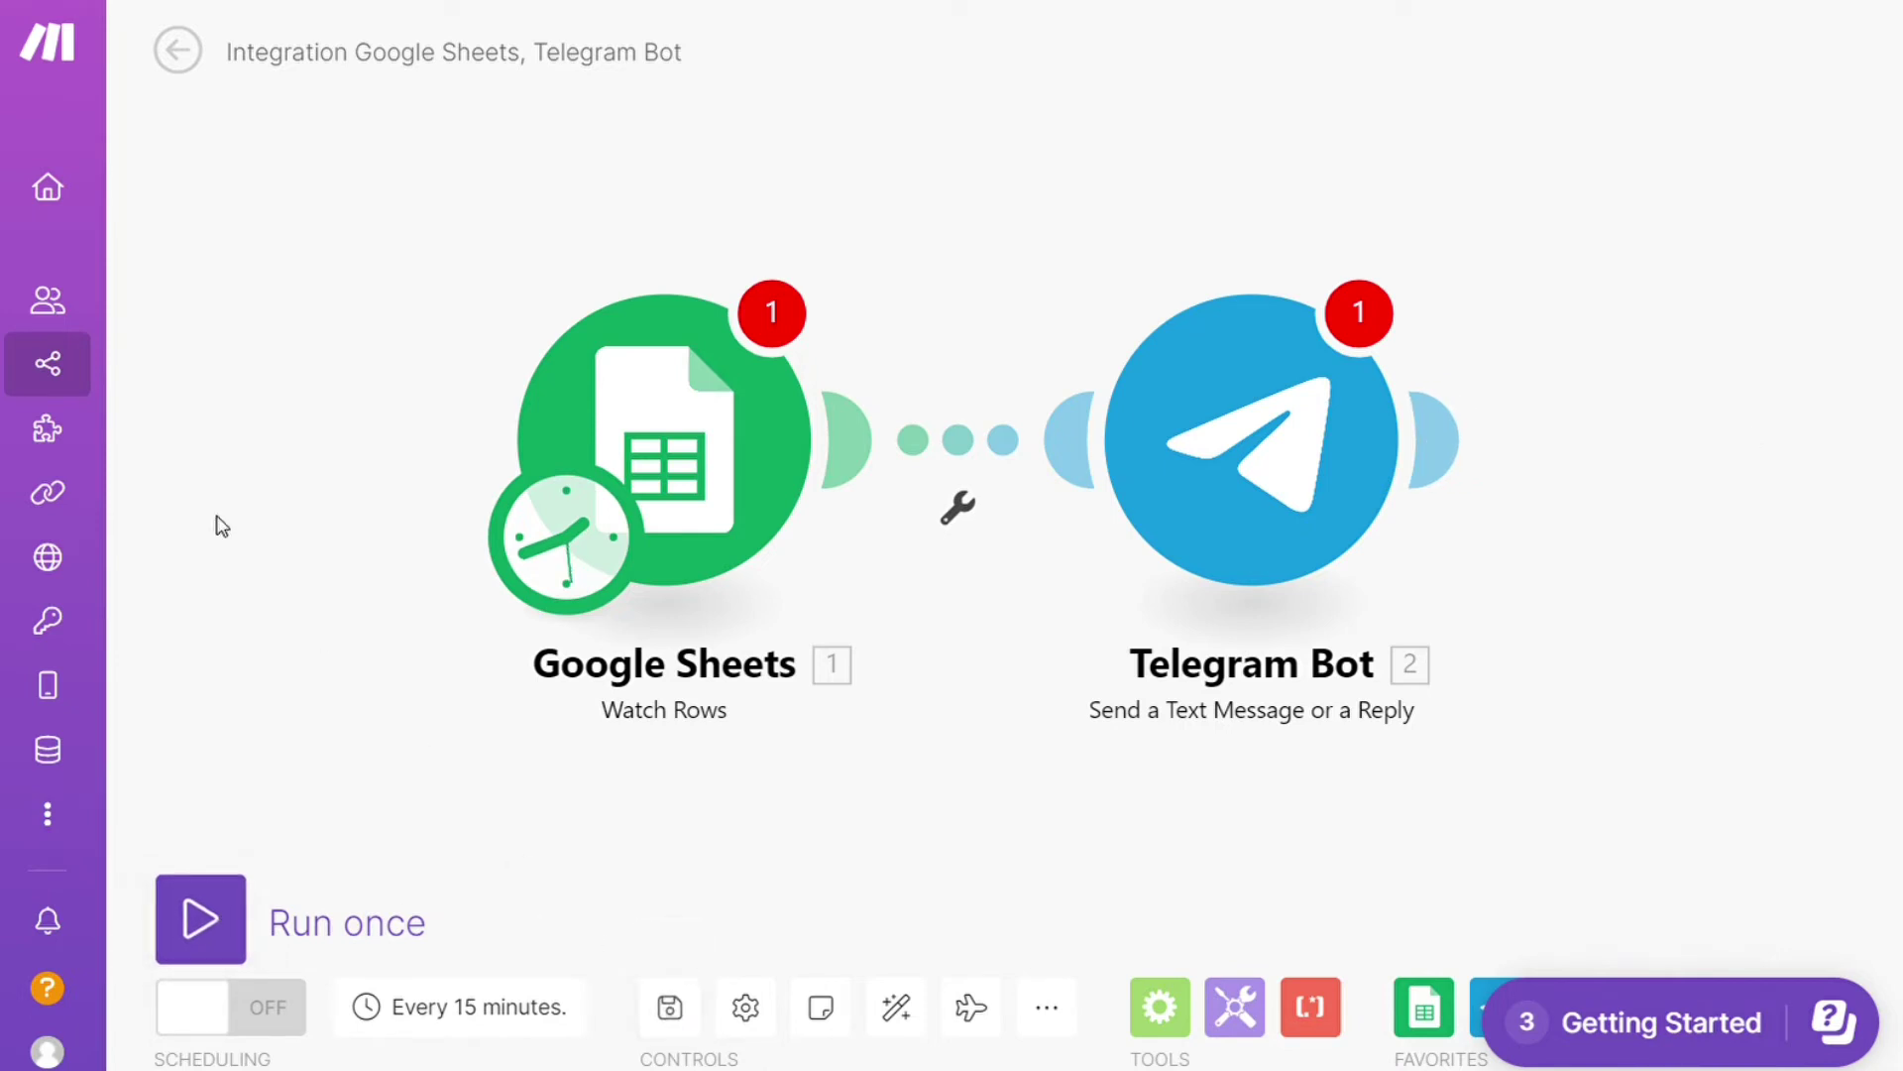
click(103, 429)
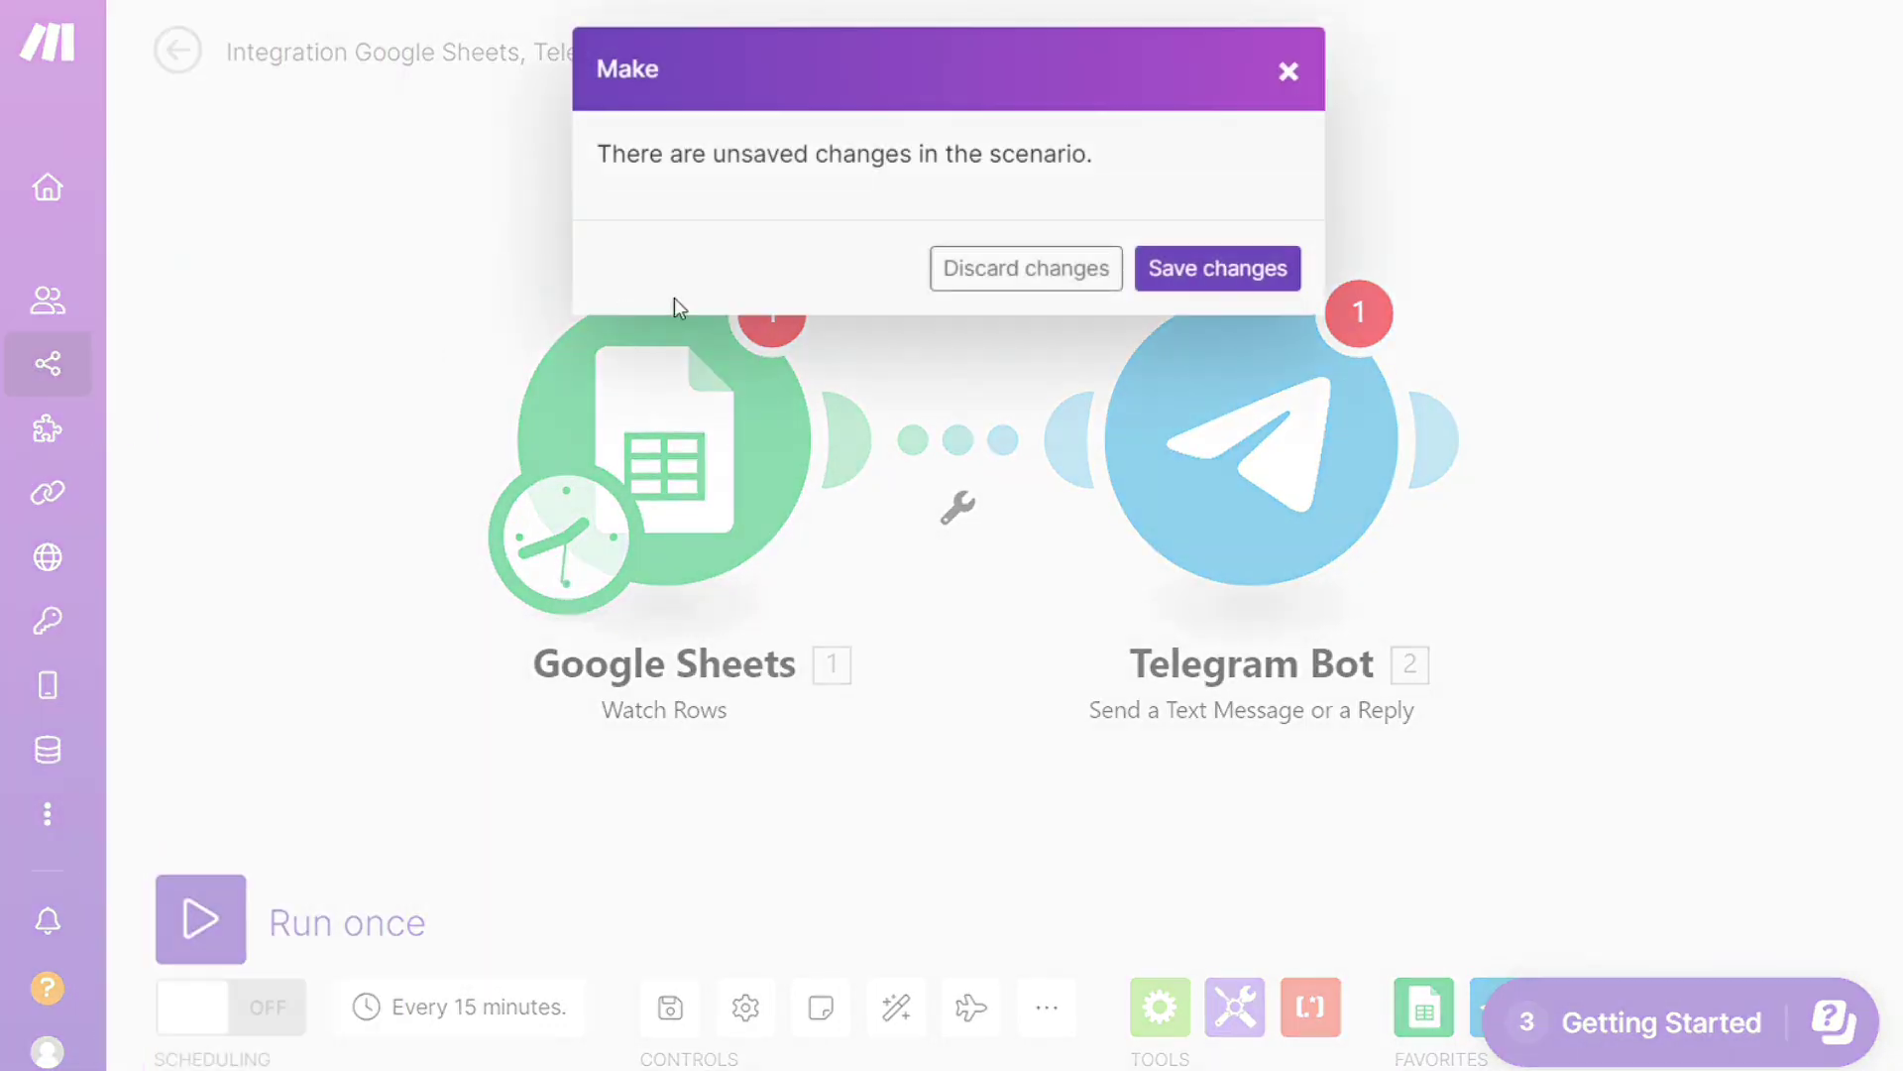
click(962, 282)
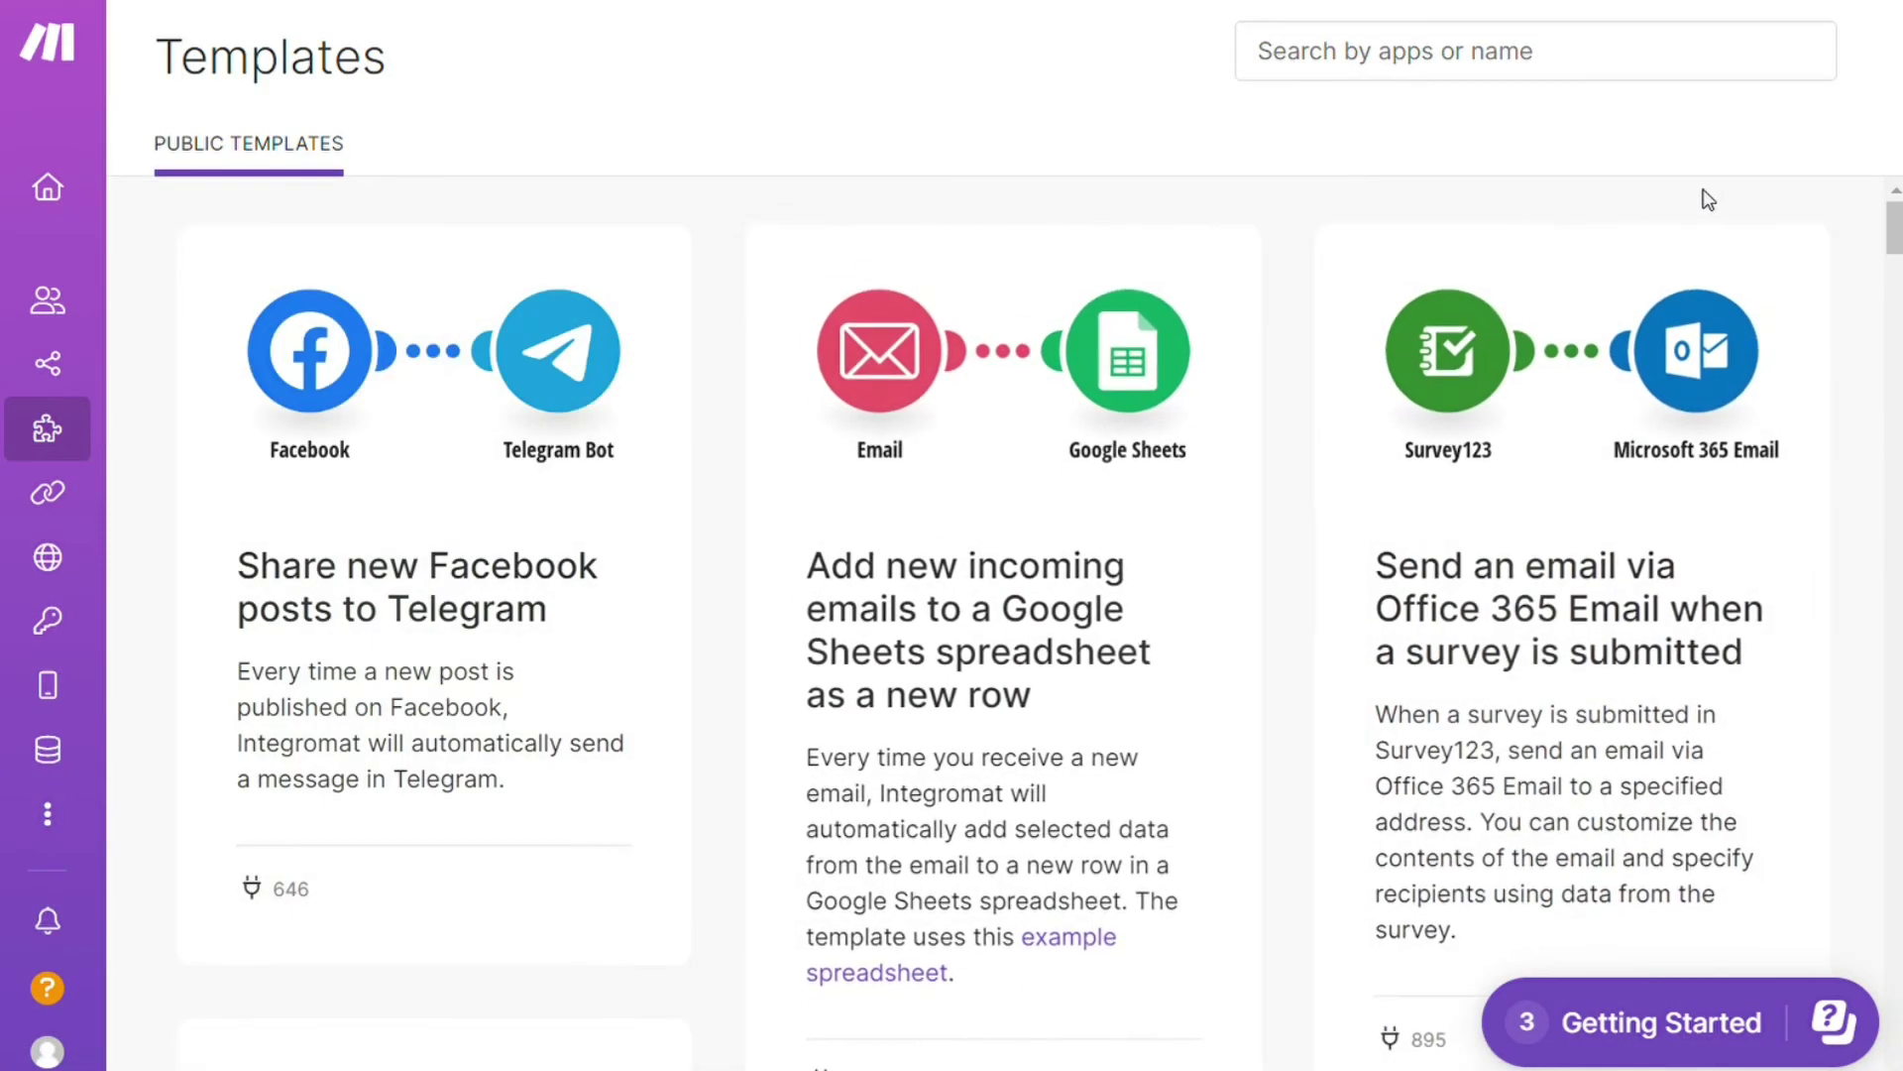
Search templates for 'sheets', filter to Google Sheets, and scroll through the matching templates
click(1412, 71)
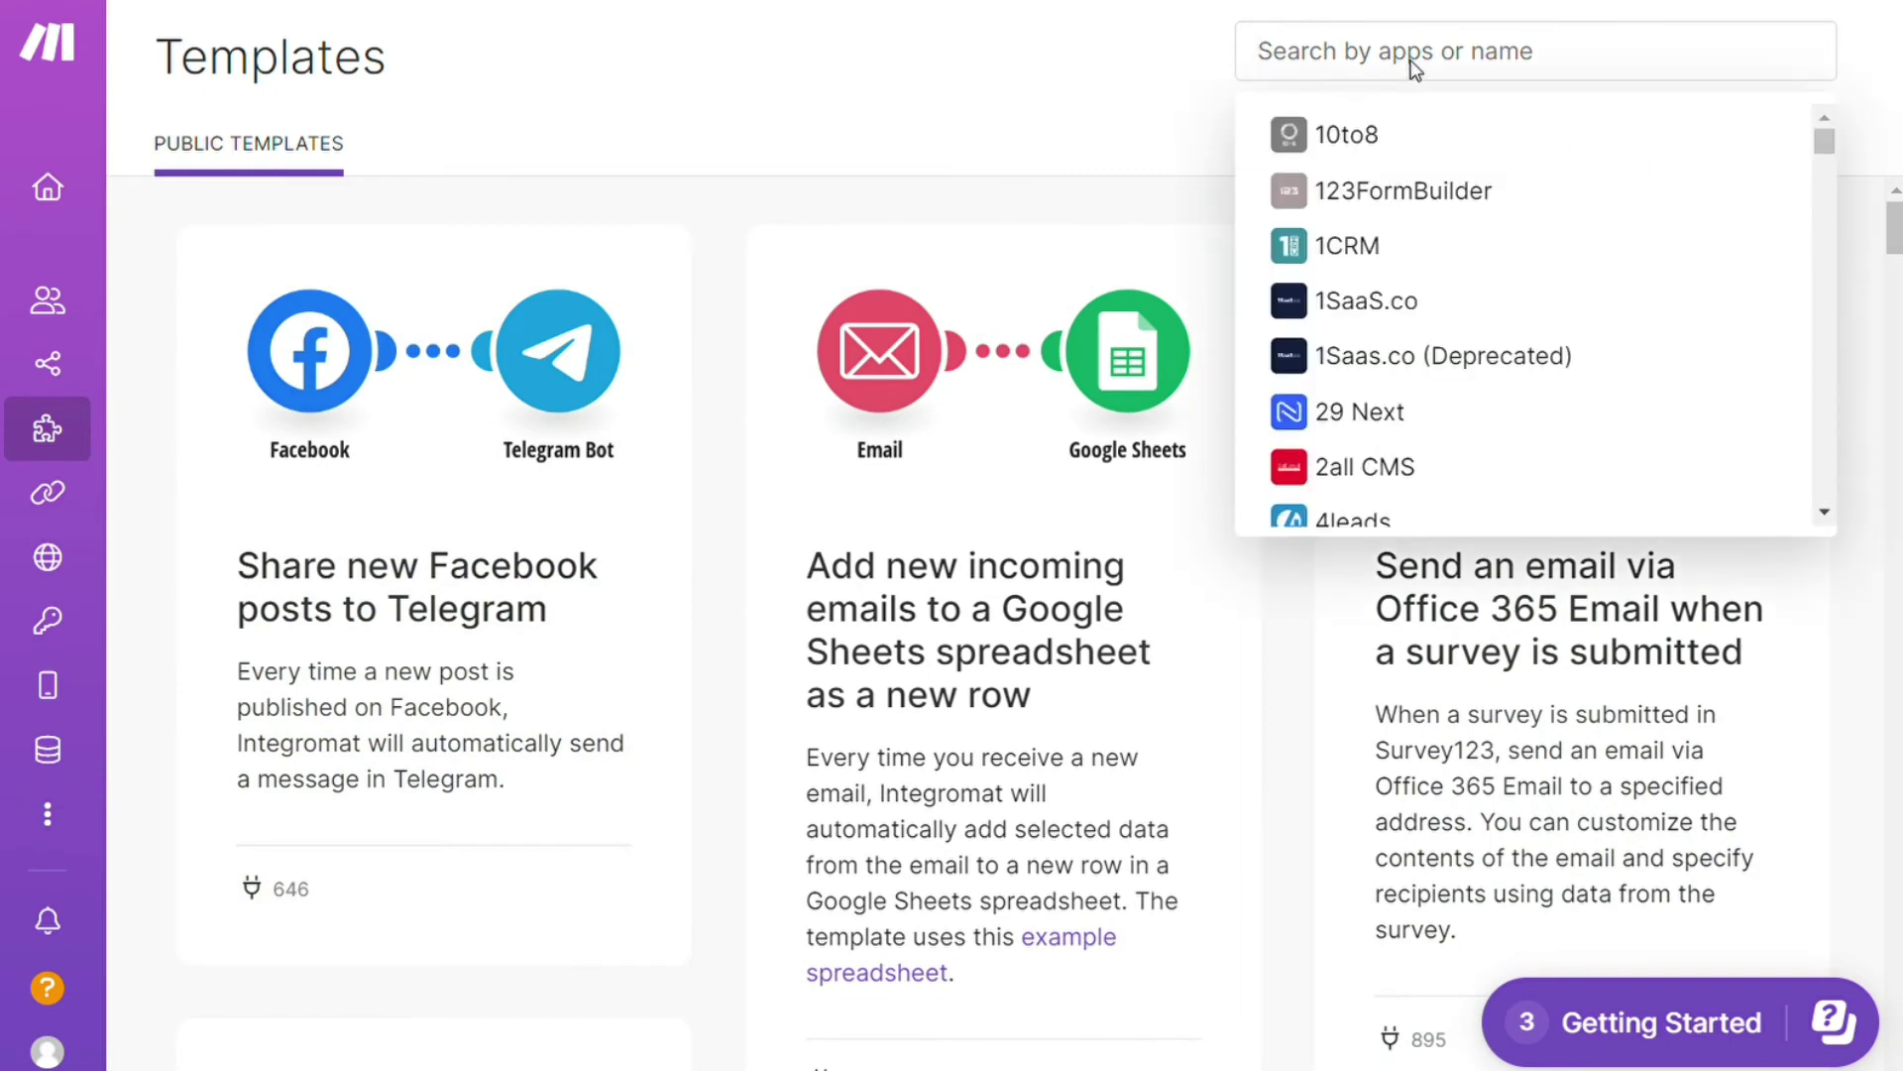
text(sheets)
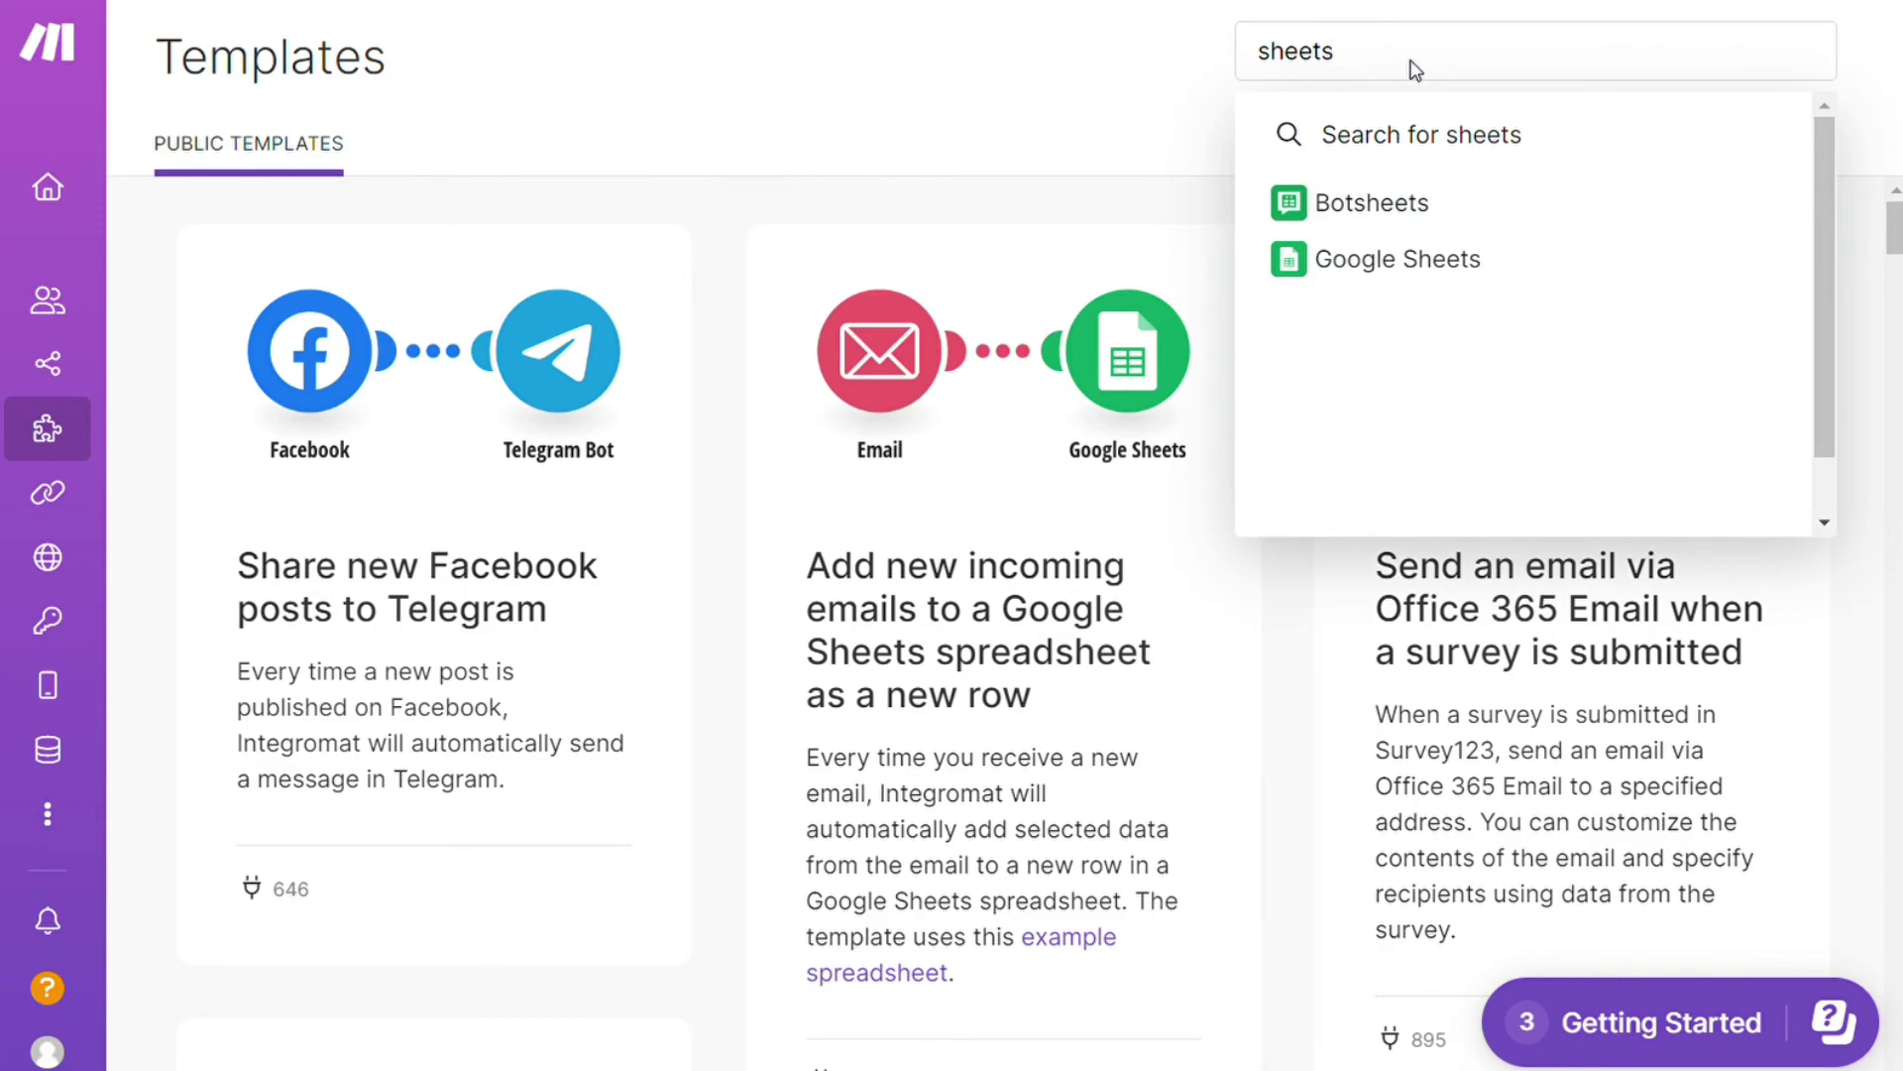
click(1402, 264)
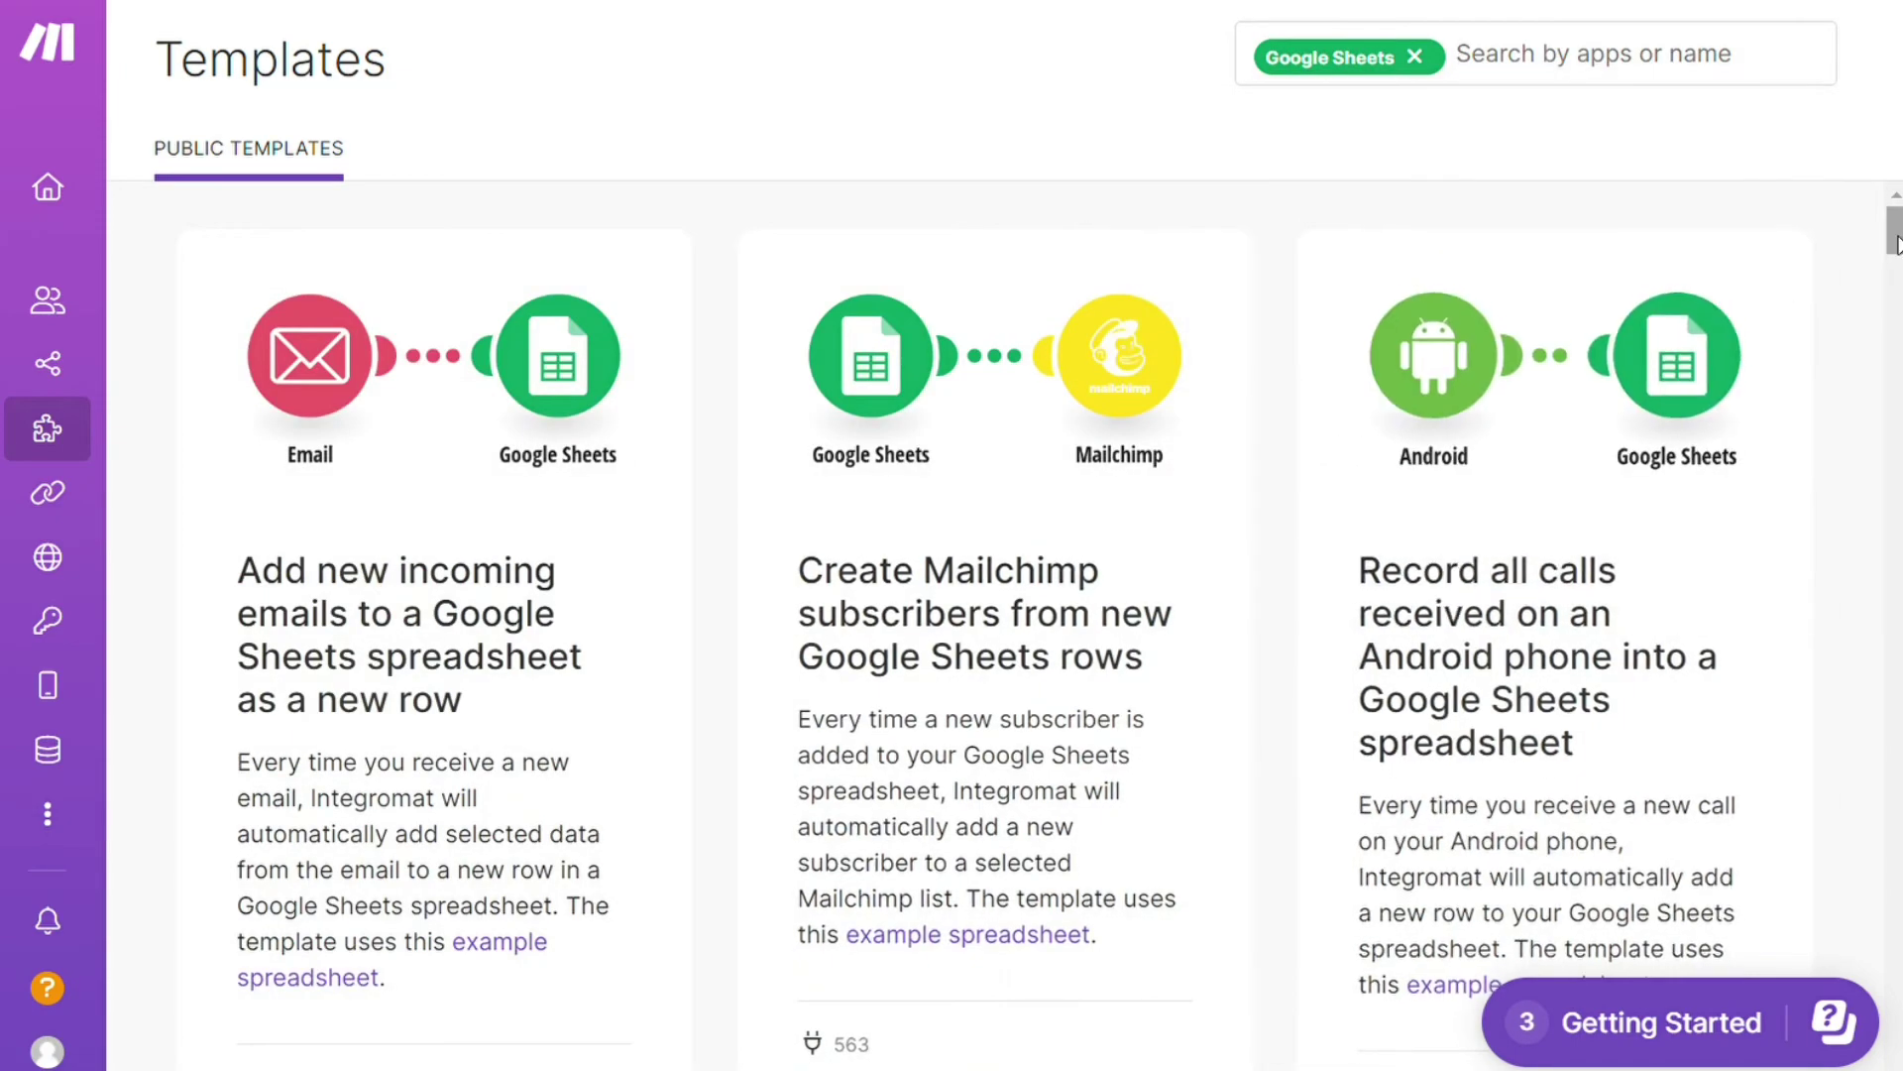
drag(1896, 243, 1898, 337)
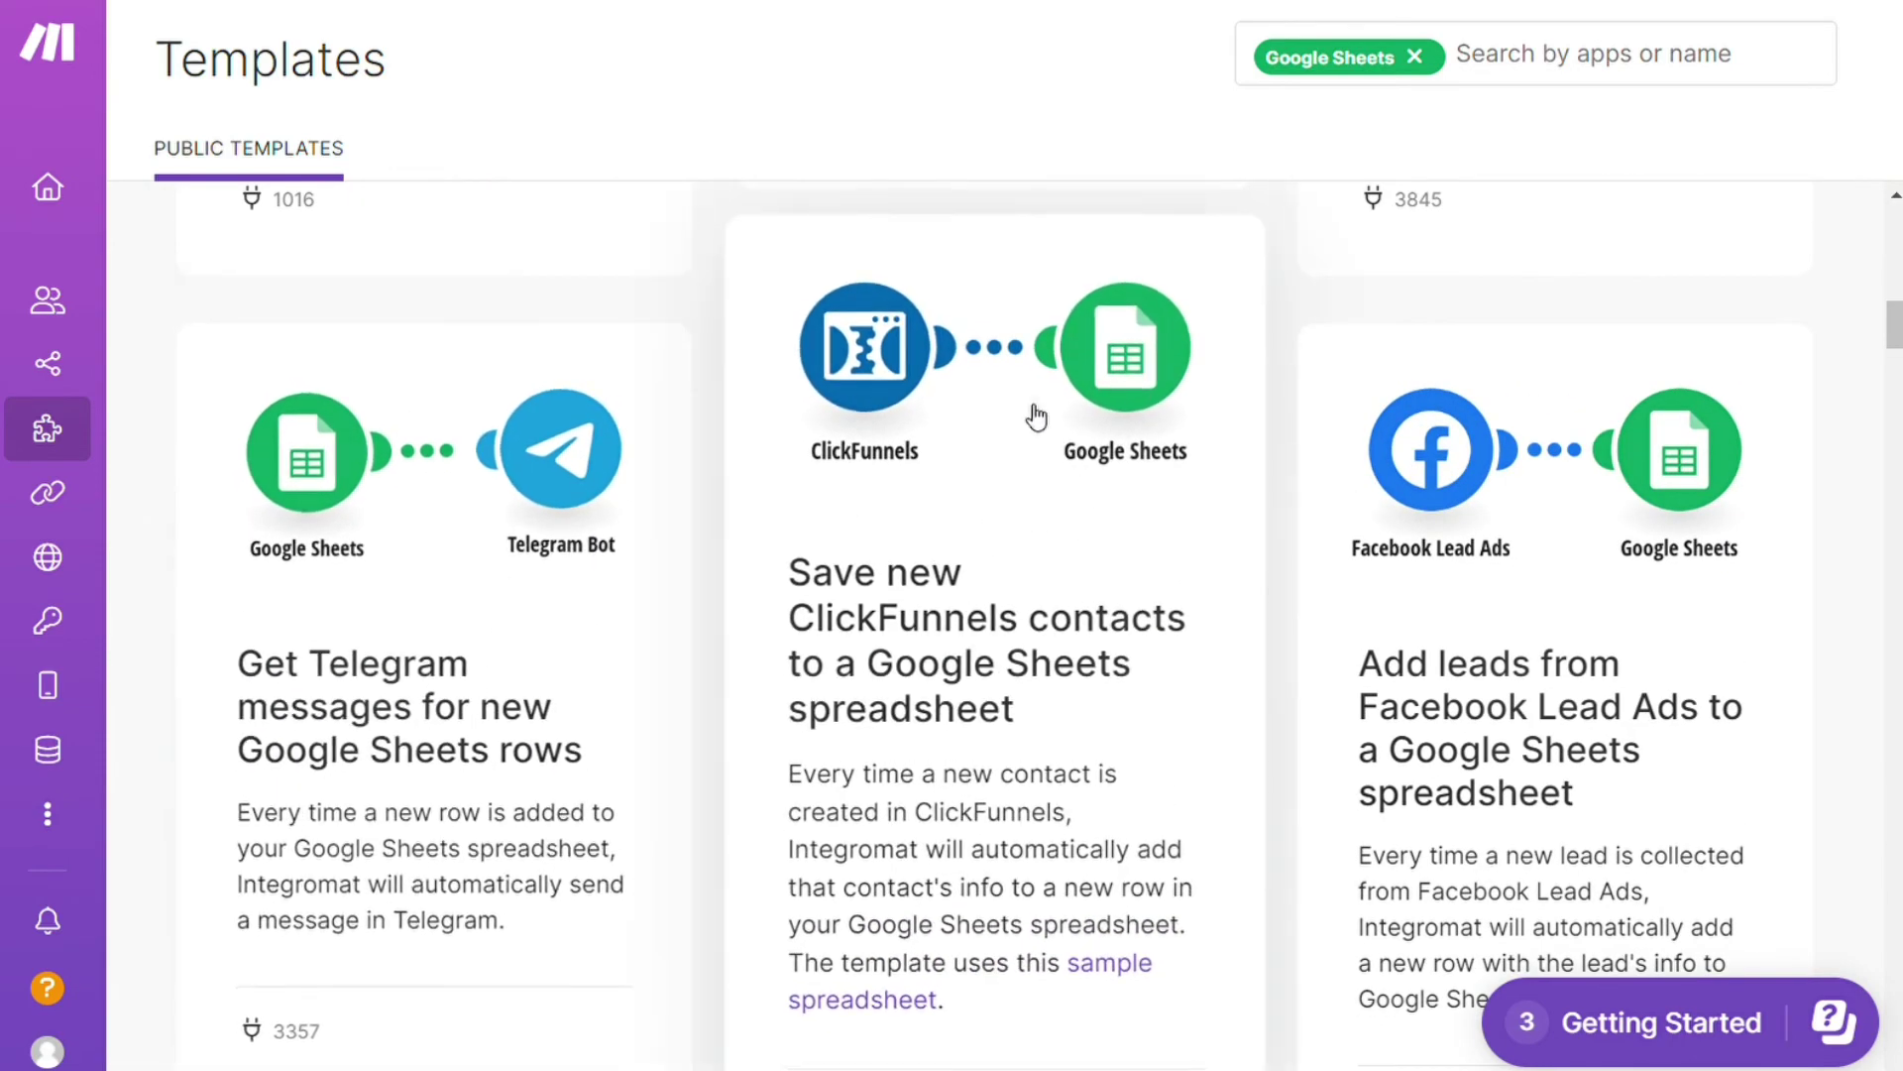
drag(1895, 337, 1895, 248)
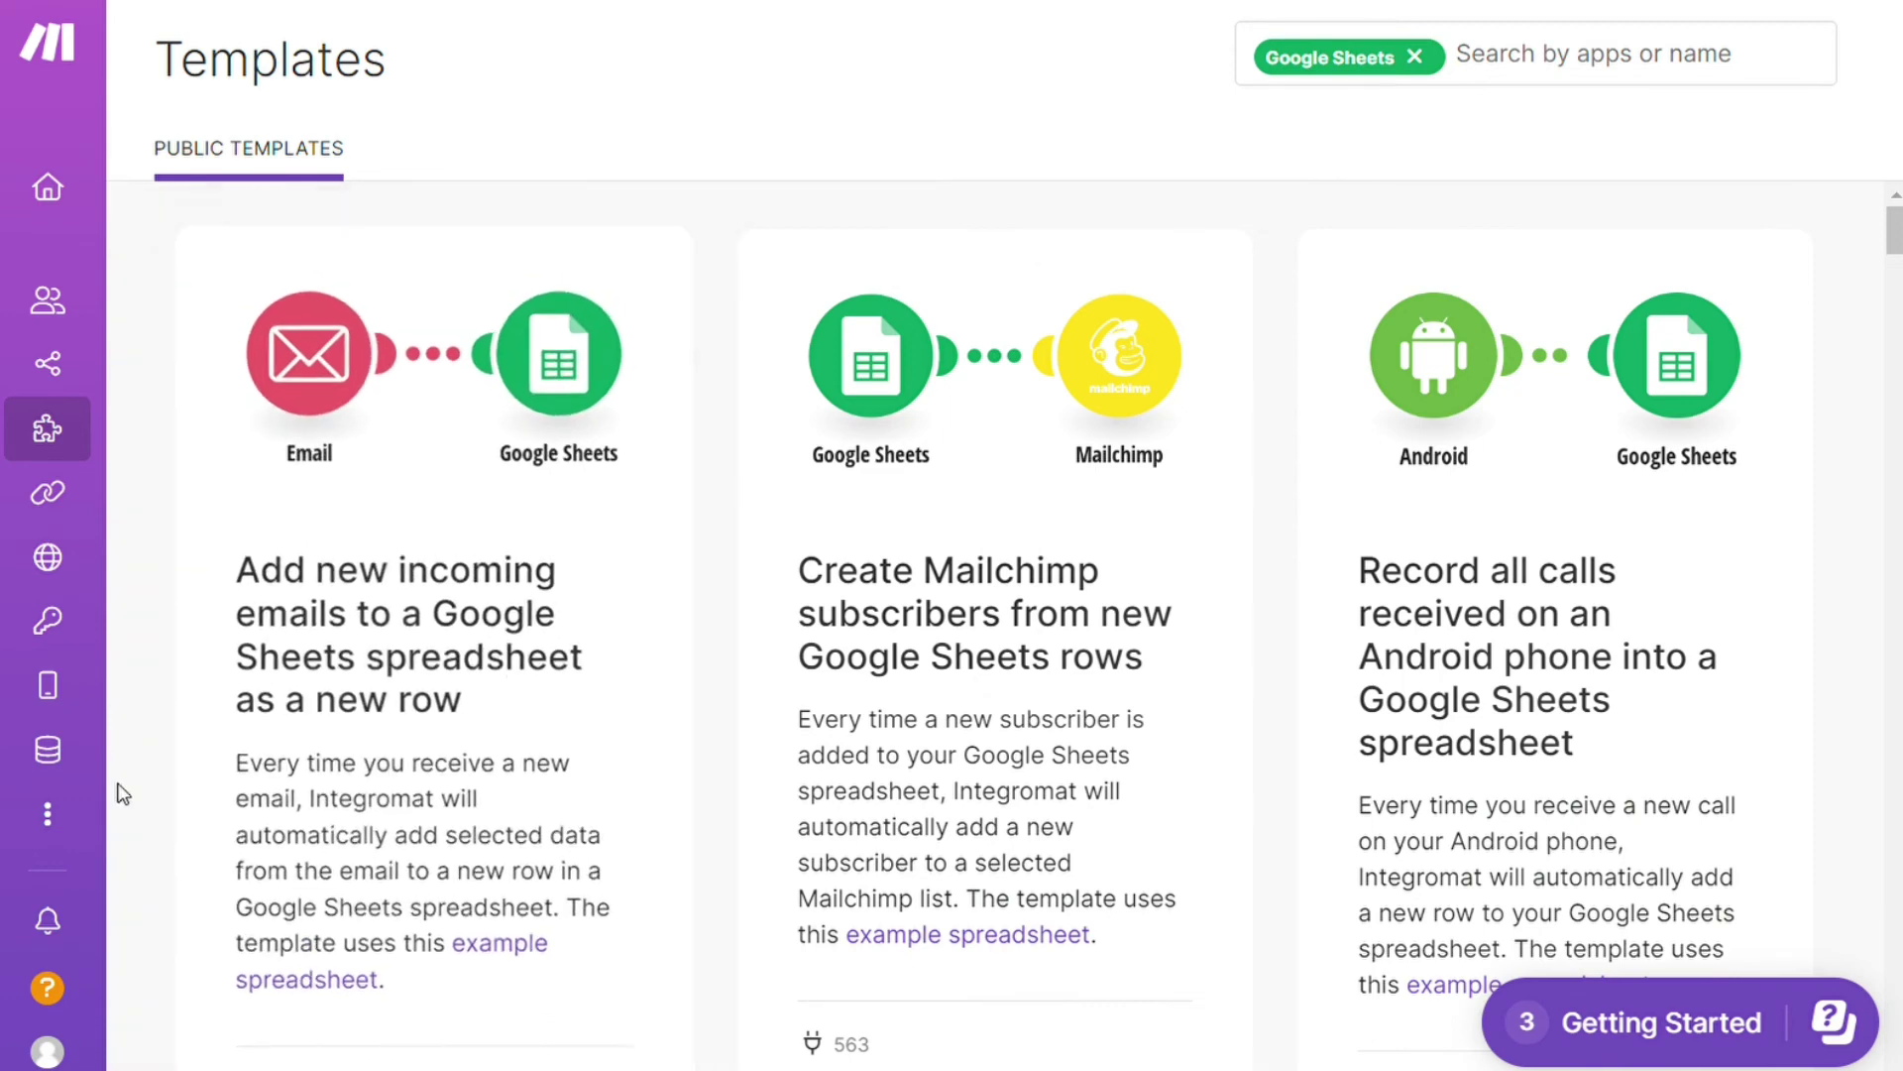
Open Help > Contact Support, scroll the Technical Issue form, and focus the scenario URL field
mouse_move(87, 1003)
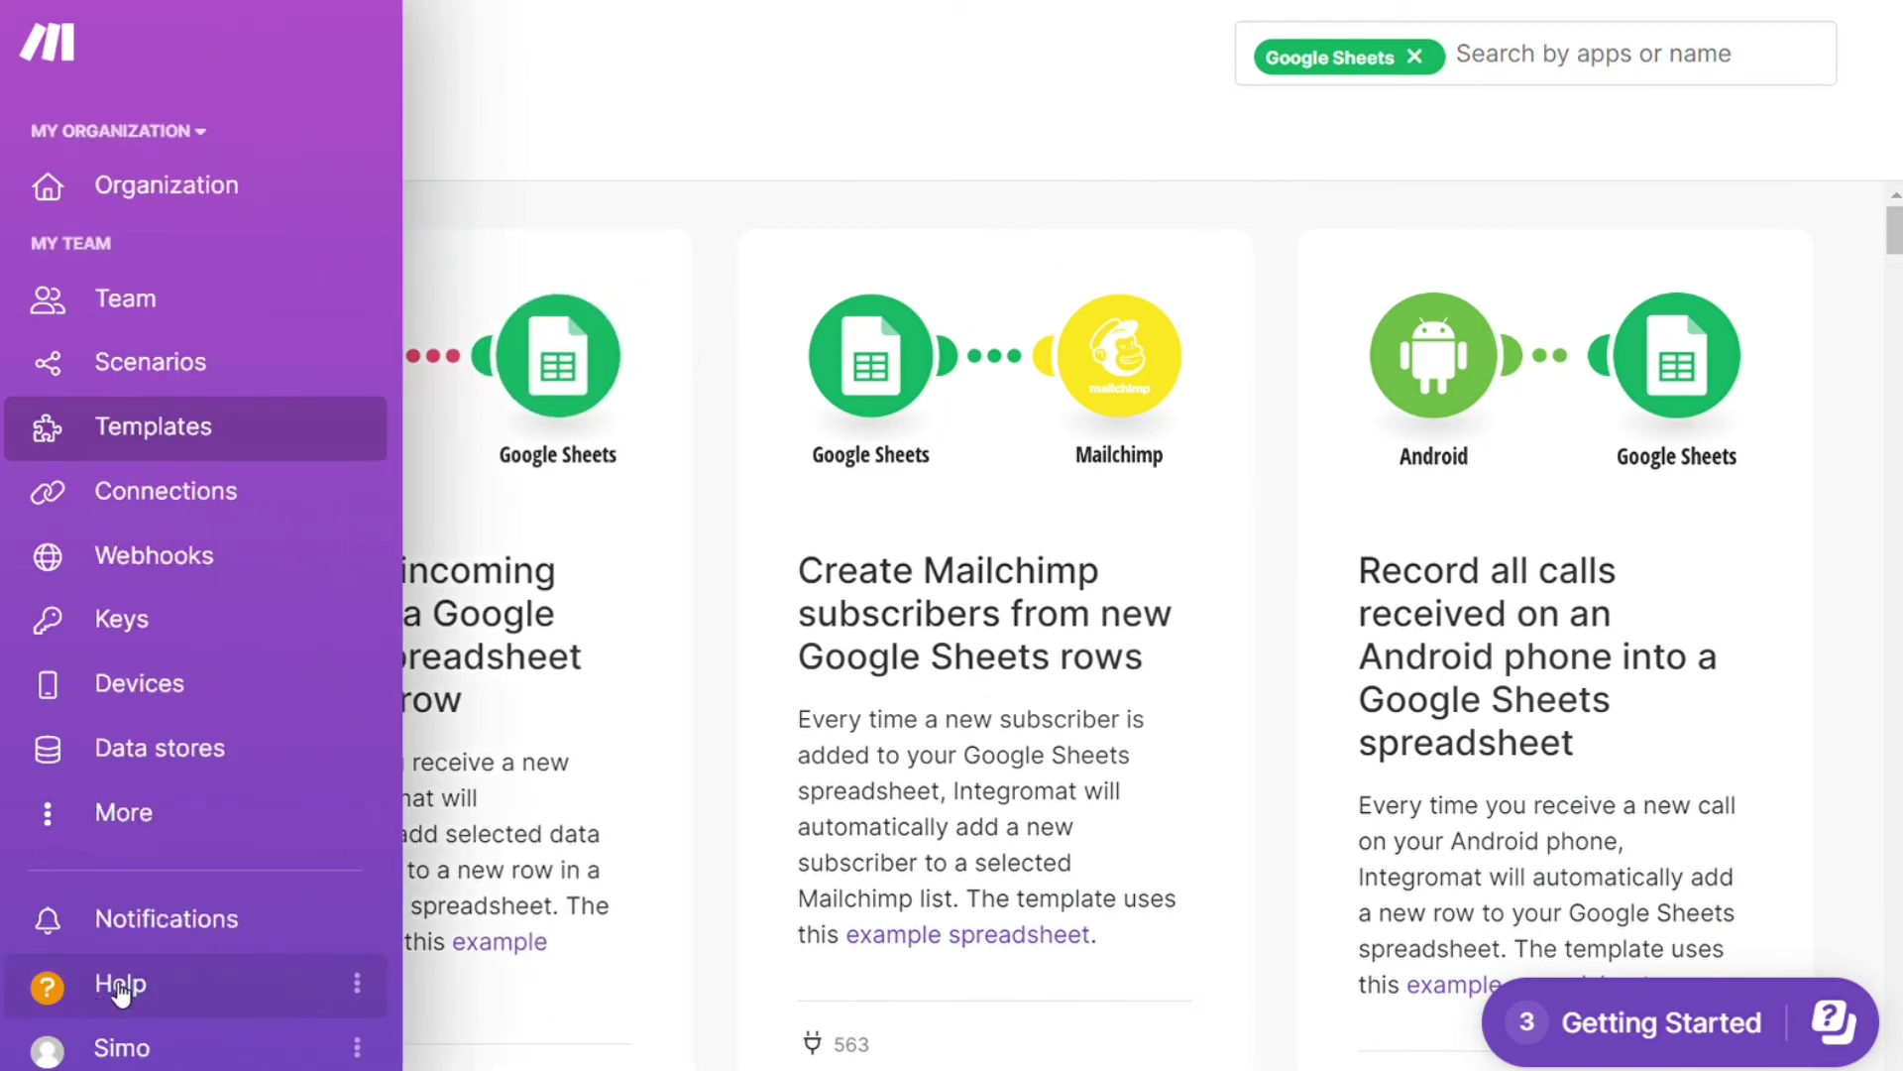
click(119, 986)
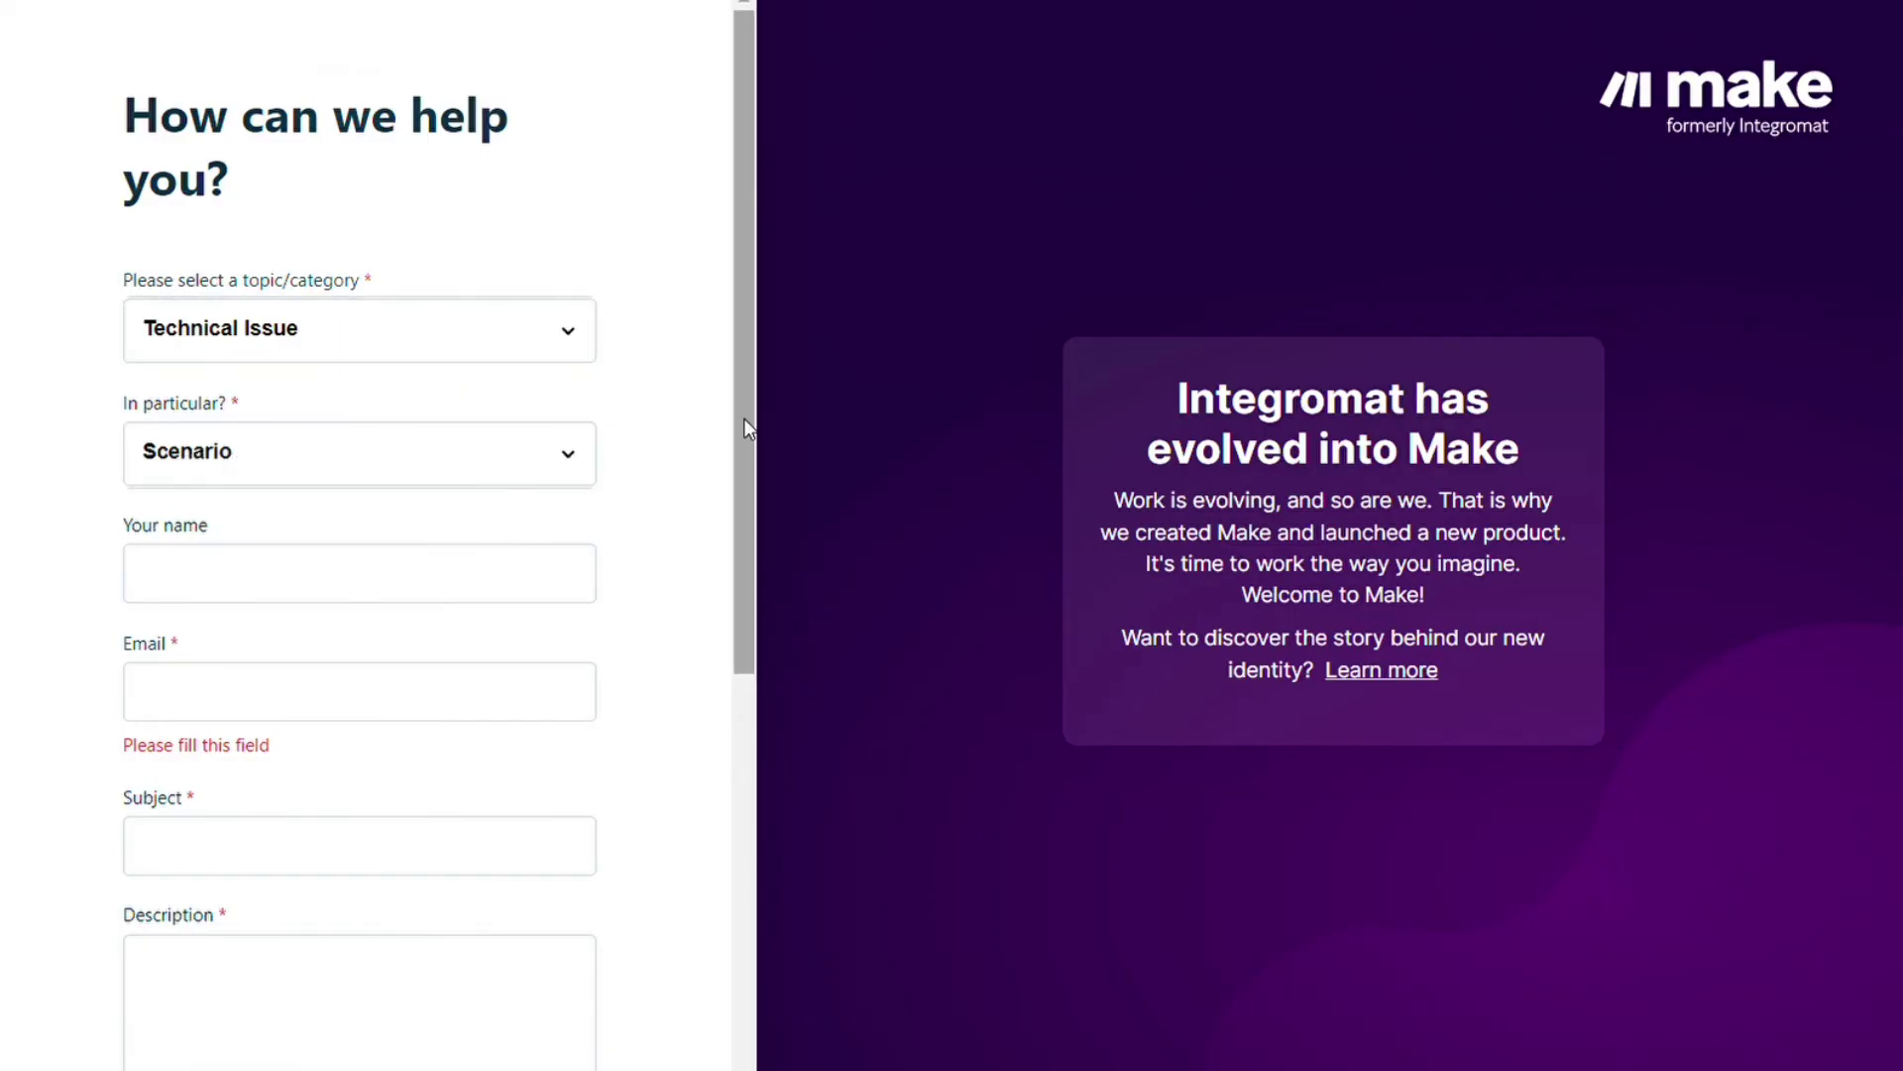
drag(746, 399, 747, 808)
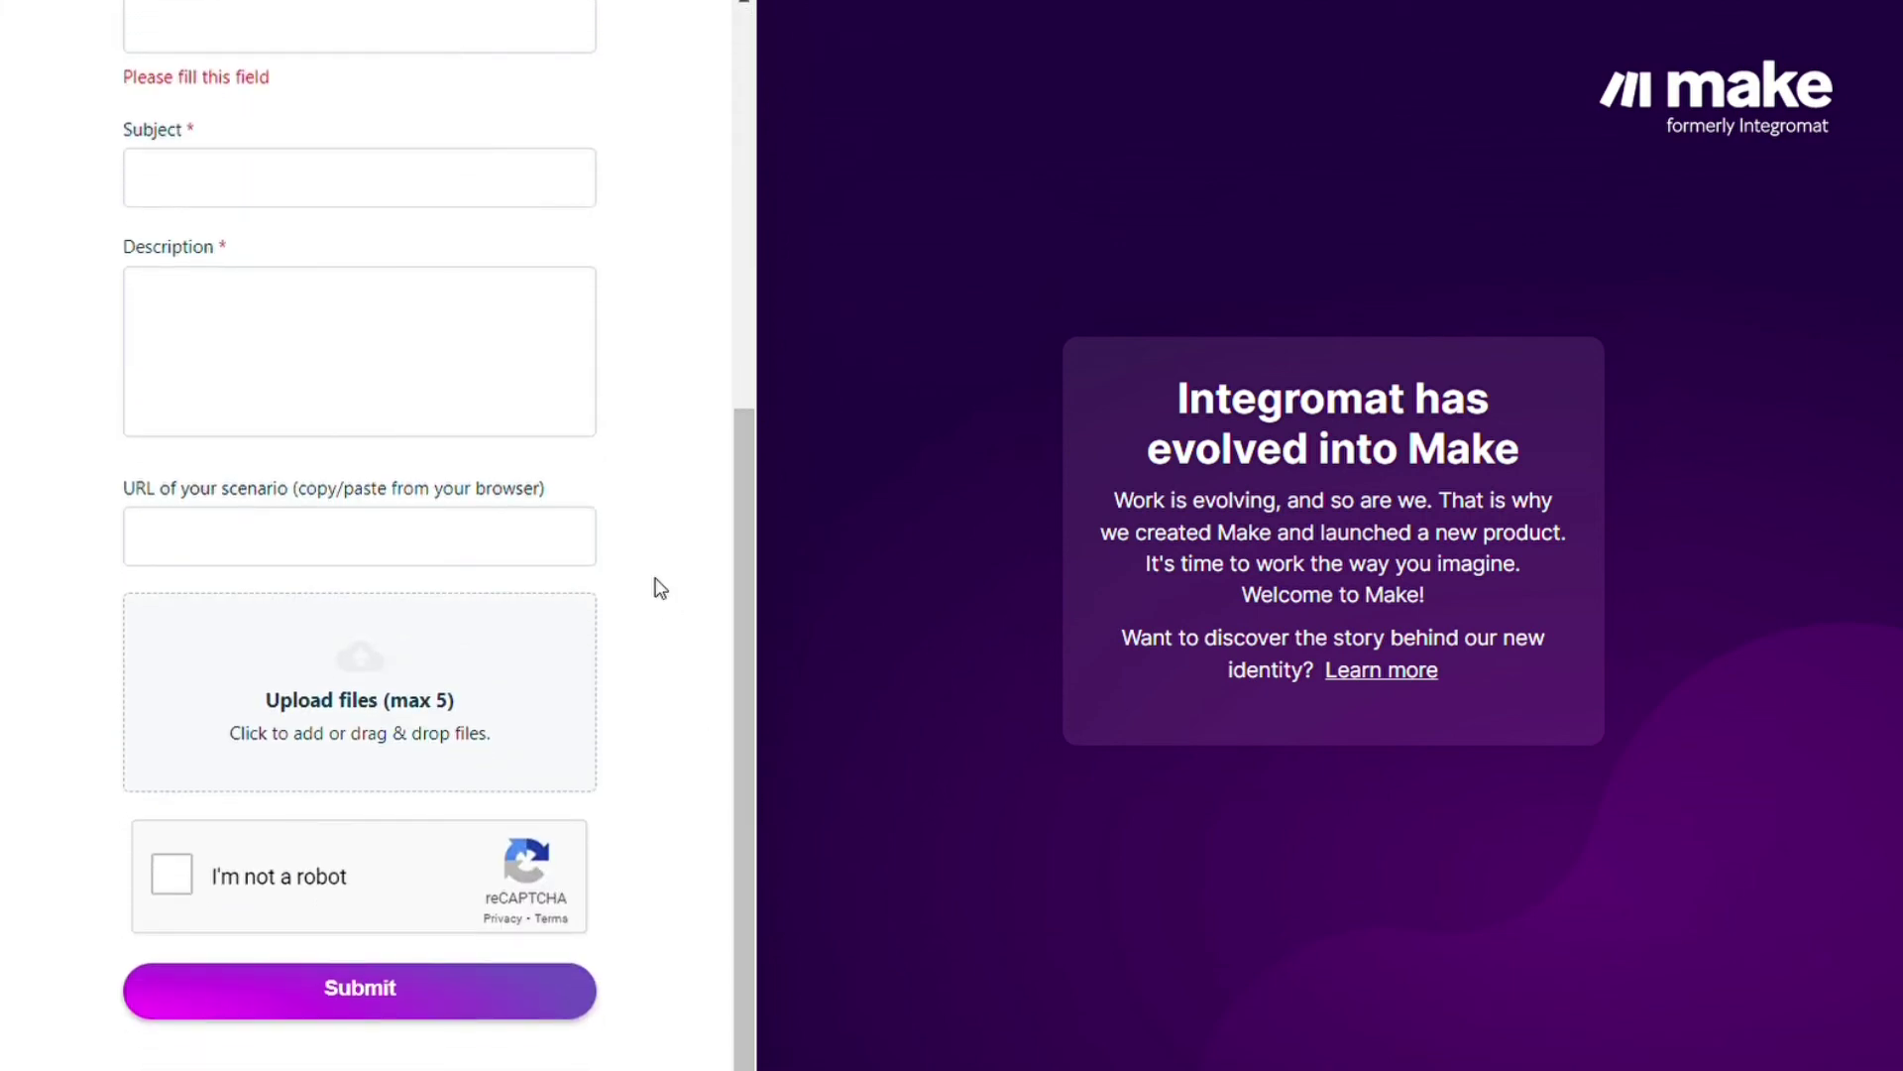
click(516, 523)
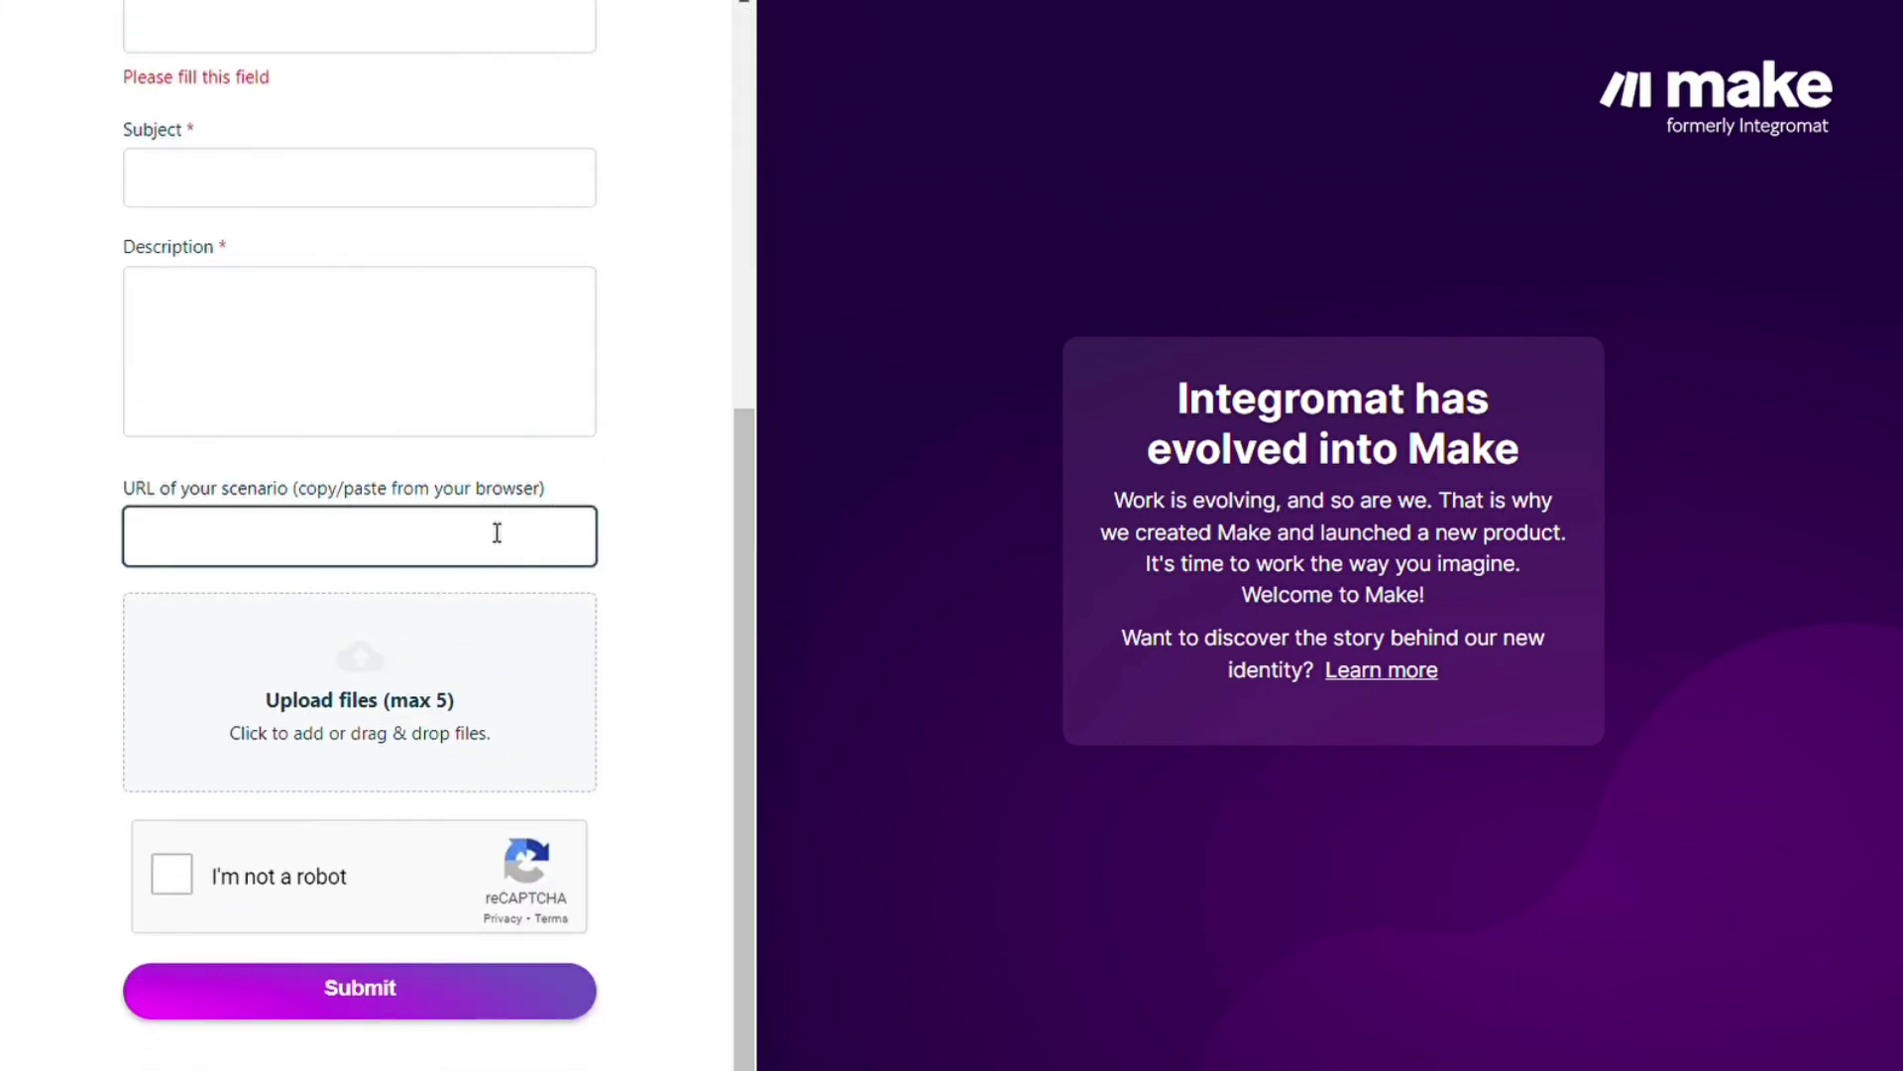